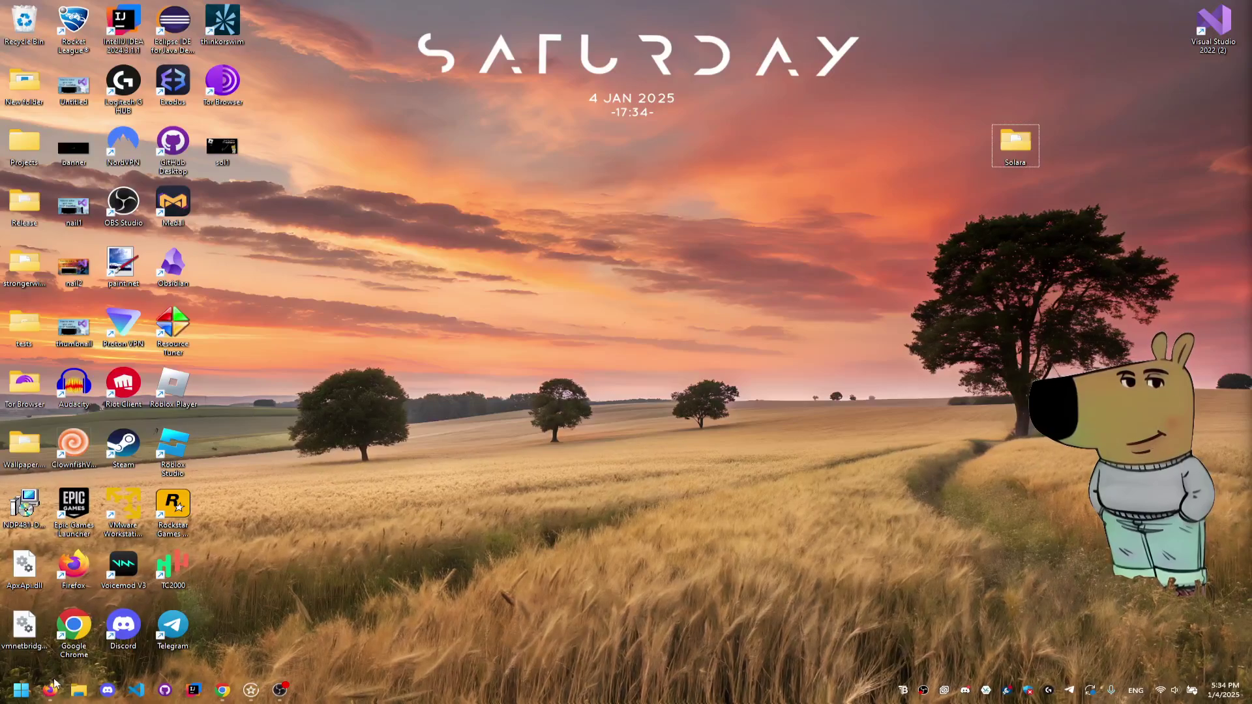
Step: Switch to the Firefox window with the Prison Life page, search for "bloxstrap github" in a new tab, and open the bloxstraplabs/bloxstrap repository
mouse_move(52, 685)
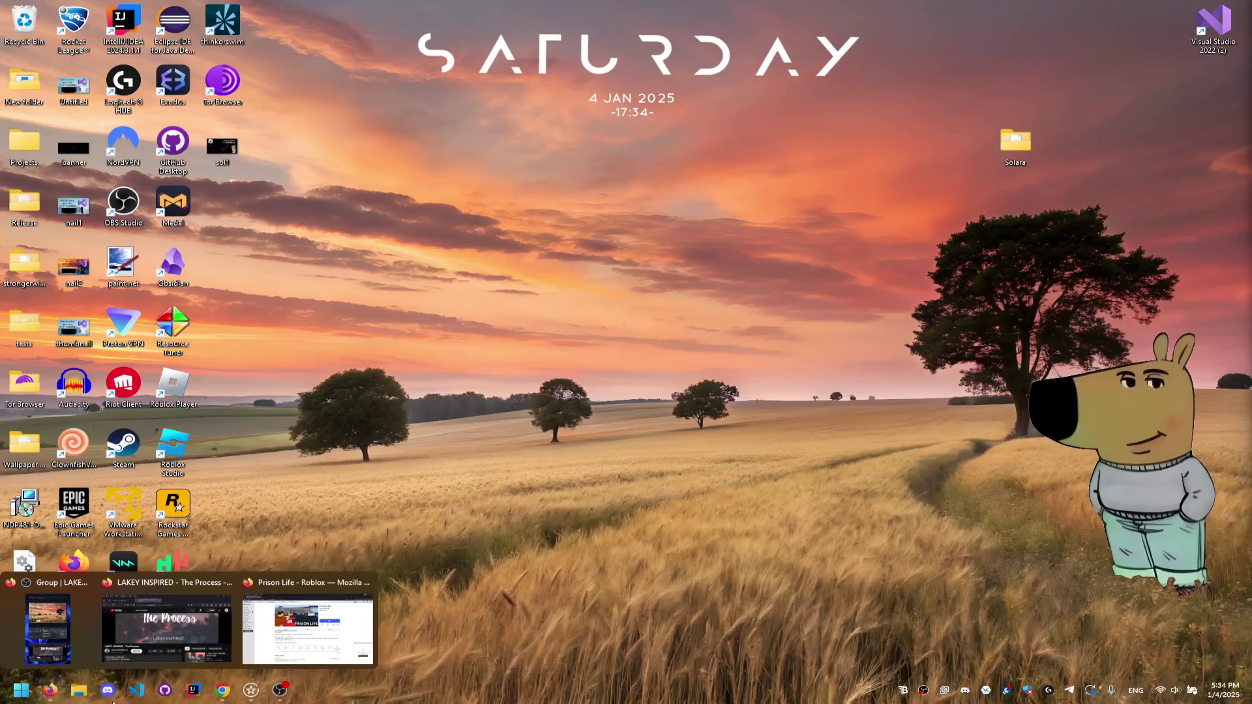
left_click(312, 652)
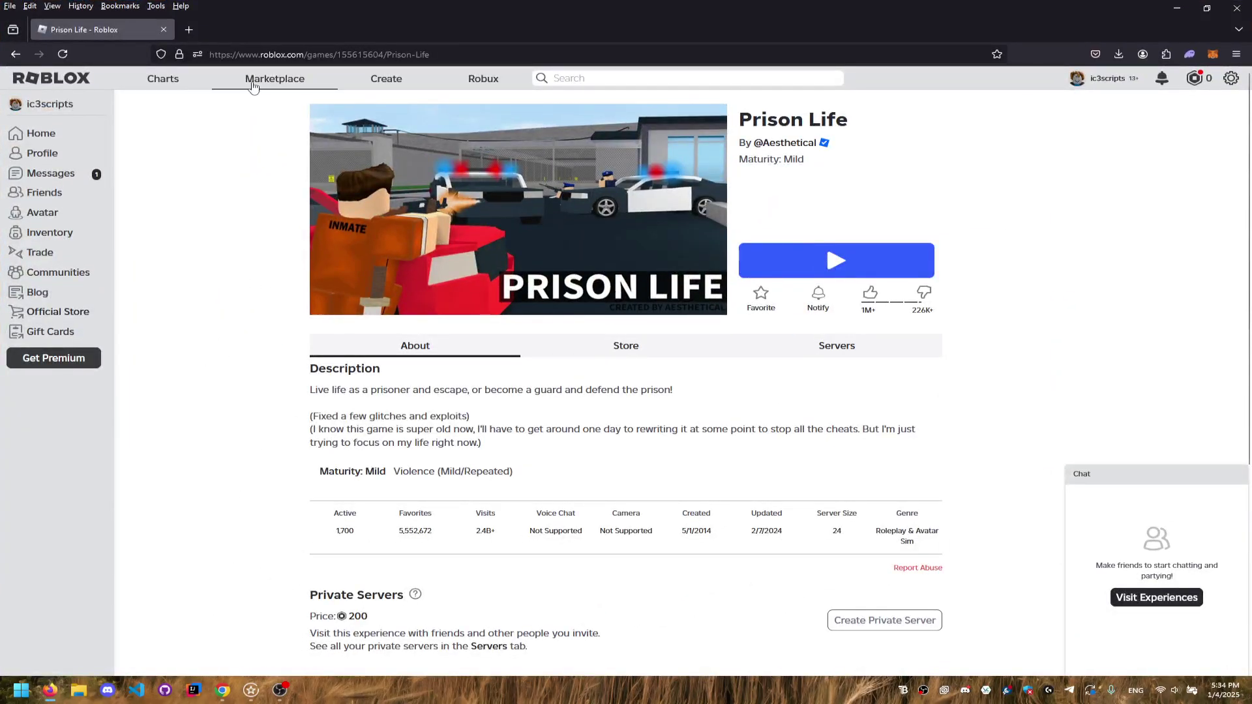
left_click(188, 29)
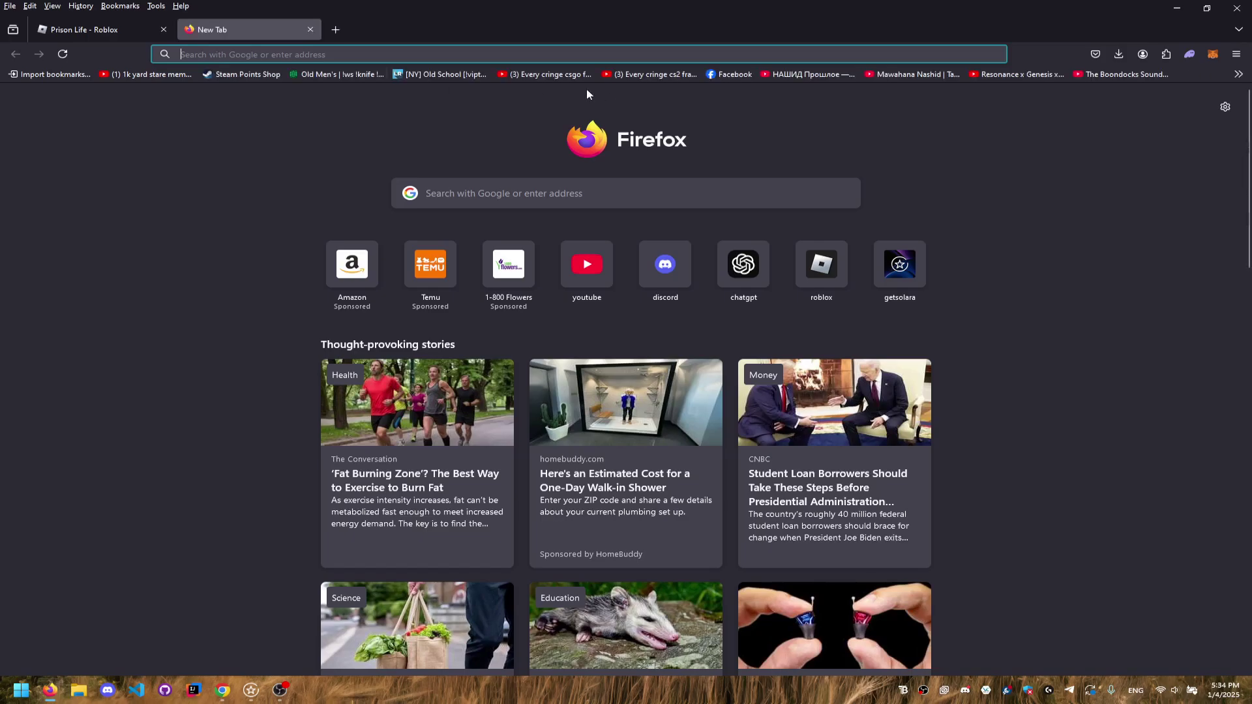
type("bloxstrap github")
key("Return")
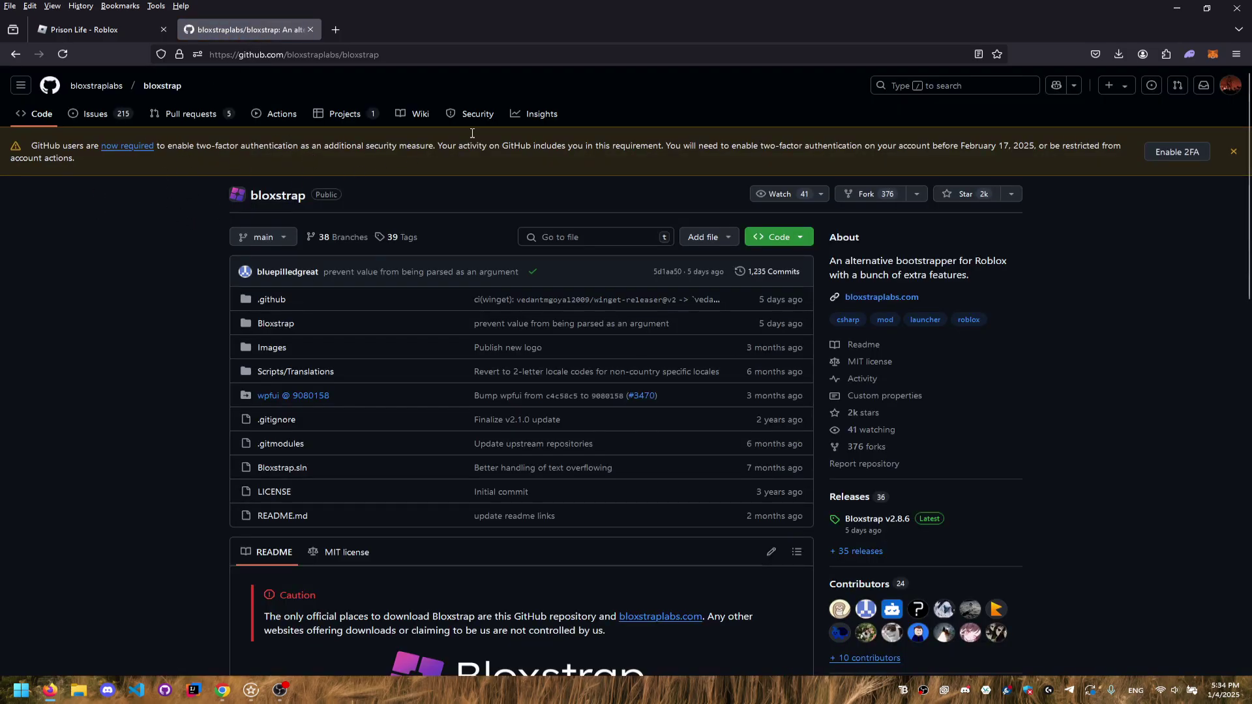
Step: Look over the Bloxstrap repository's README and open the release page for Bloxstrap v2.8.6
scroll(472, 133, "down", 5)
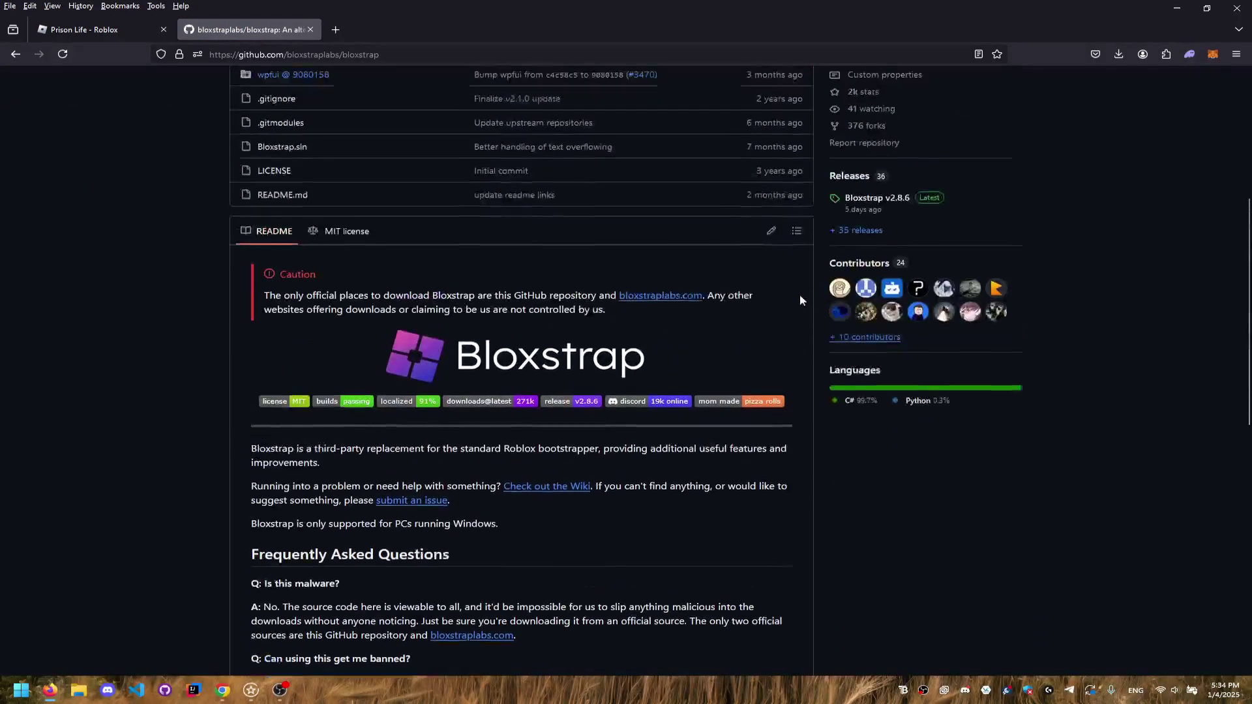
scroll(800, 300, "up", 5)
scroll(498, 433, "down", 6)
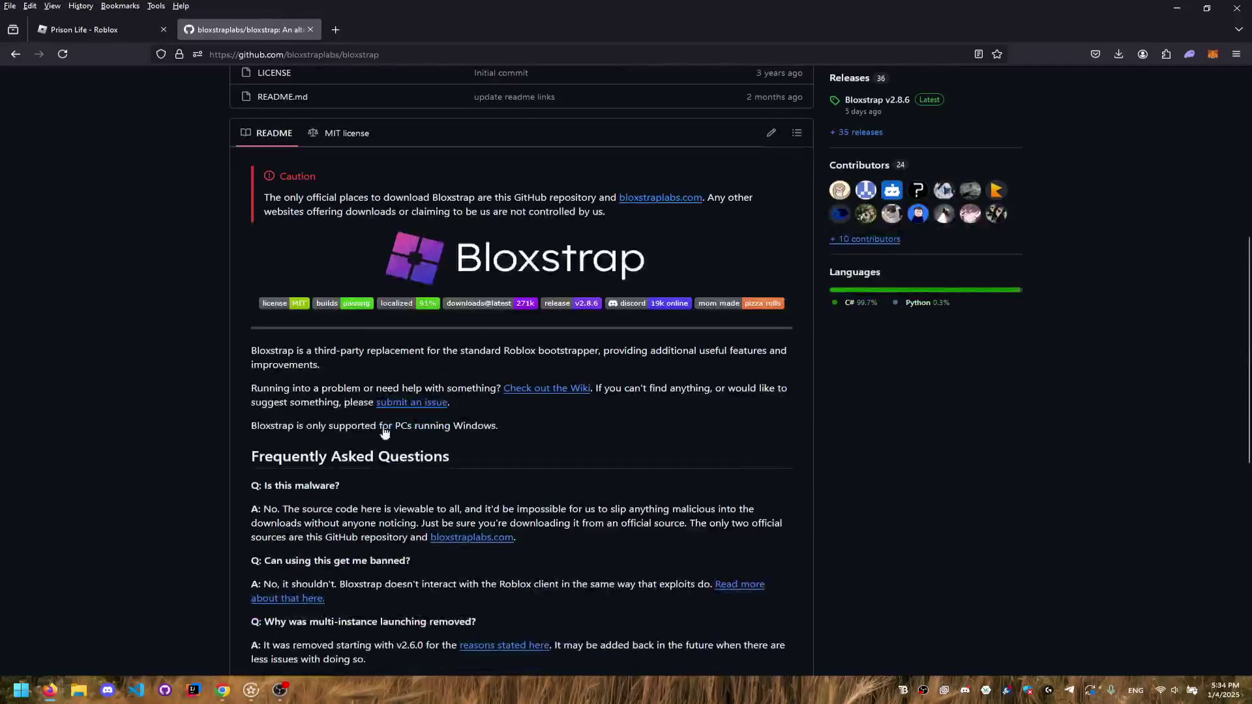
scroll(454, 400, "down", 4)
scroll(272, 343, "up", 7)
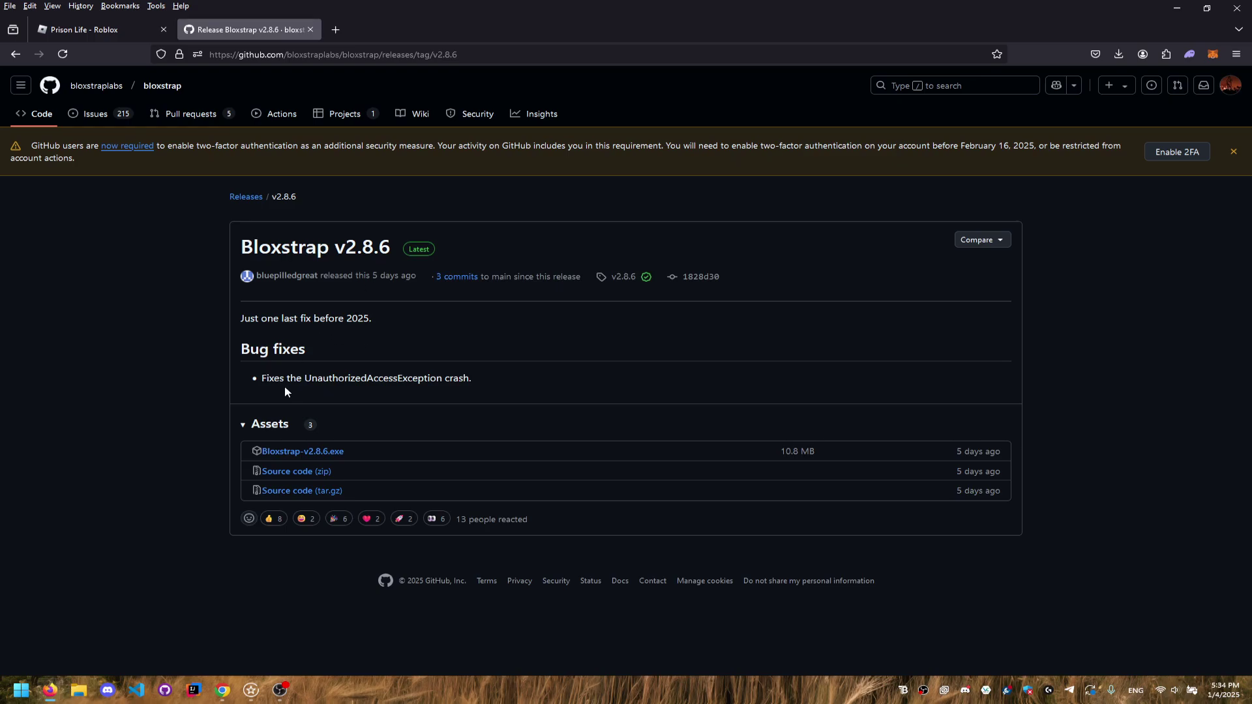
Step: Download Bloxstrap-v2.8.6.exe from the release assets and run the downloaded installer
left_click_drag(275, 384, 350, 381)
triple_click(372, 379)
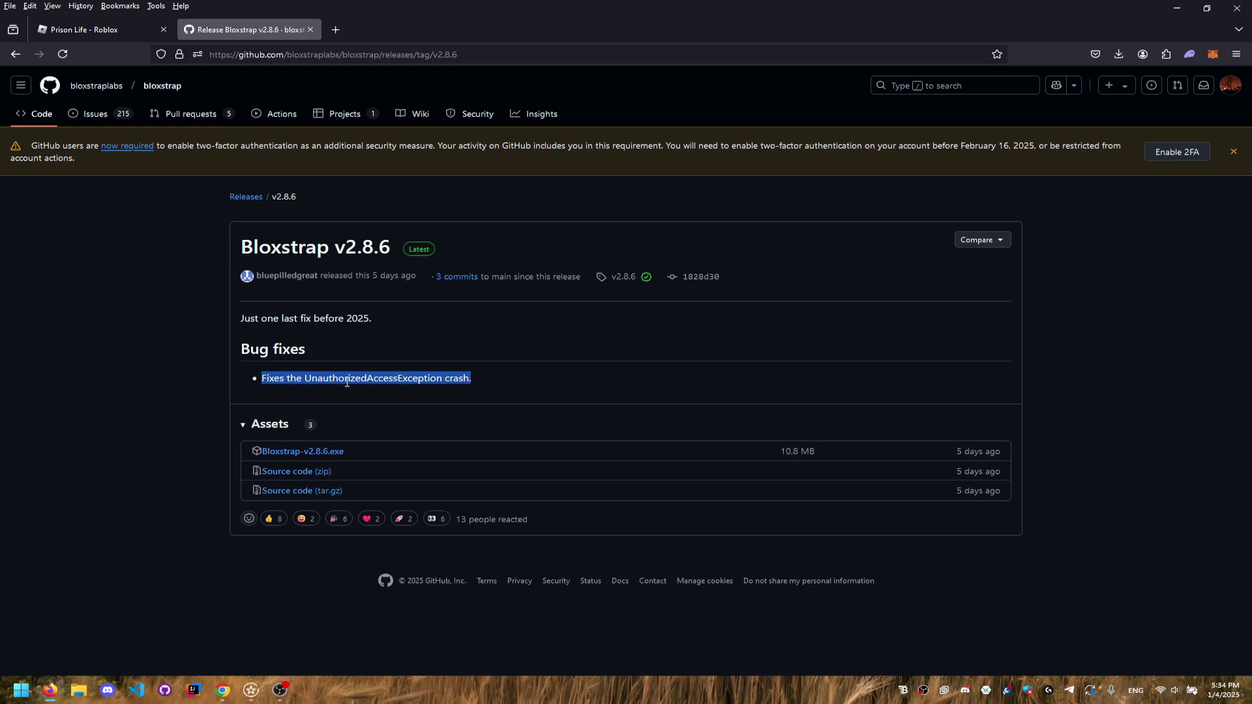
left_click(415, 373)
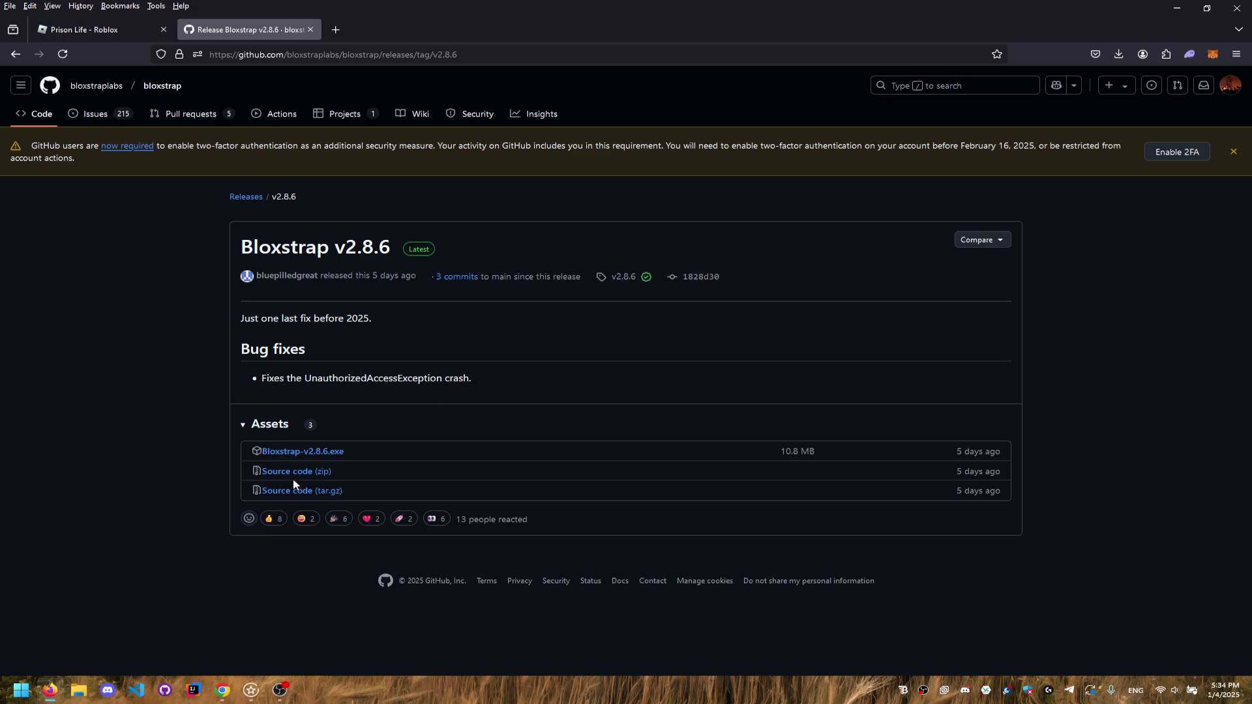
left_click(291, 451)
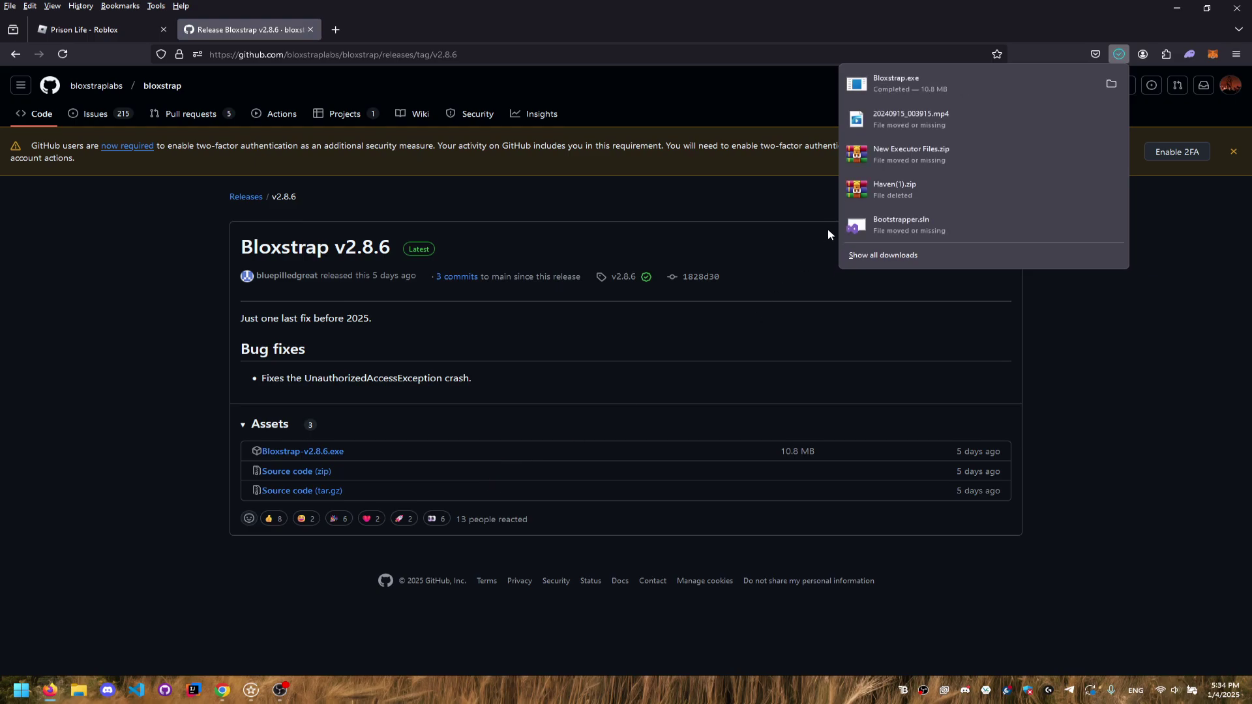
left_click(877, 84)
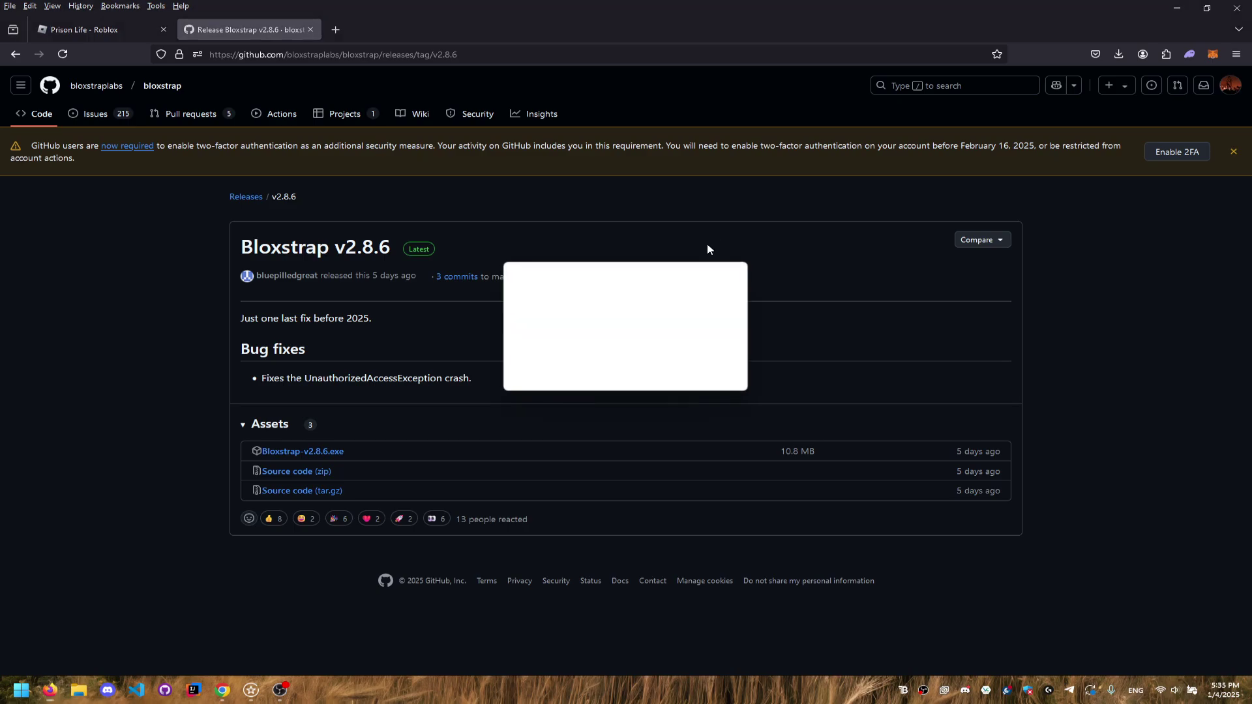
Step: Choose English as the Bloxstrap installer's language and continue to the welcome page
left_click_drag(668, 270, 555, 158)
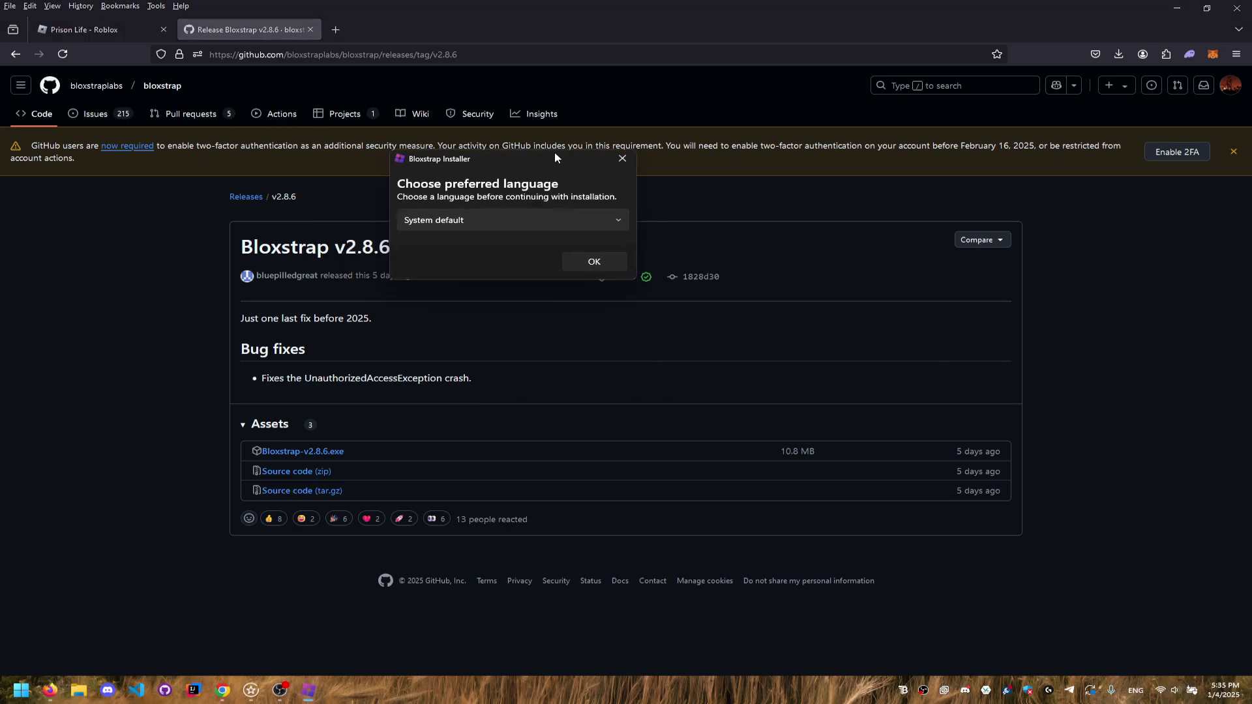
left_click(516, 218)
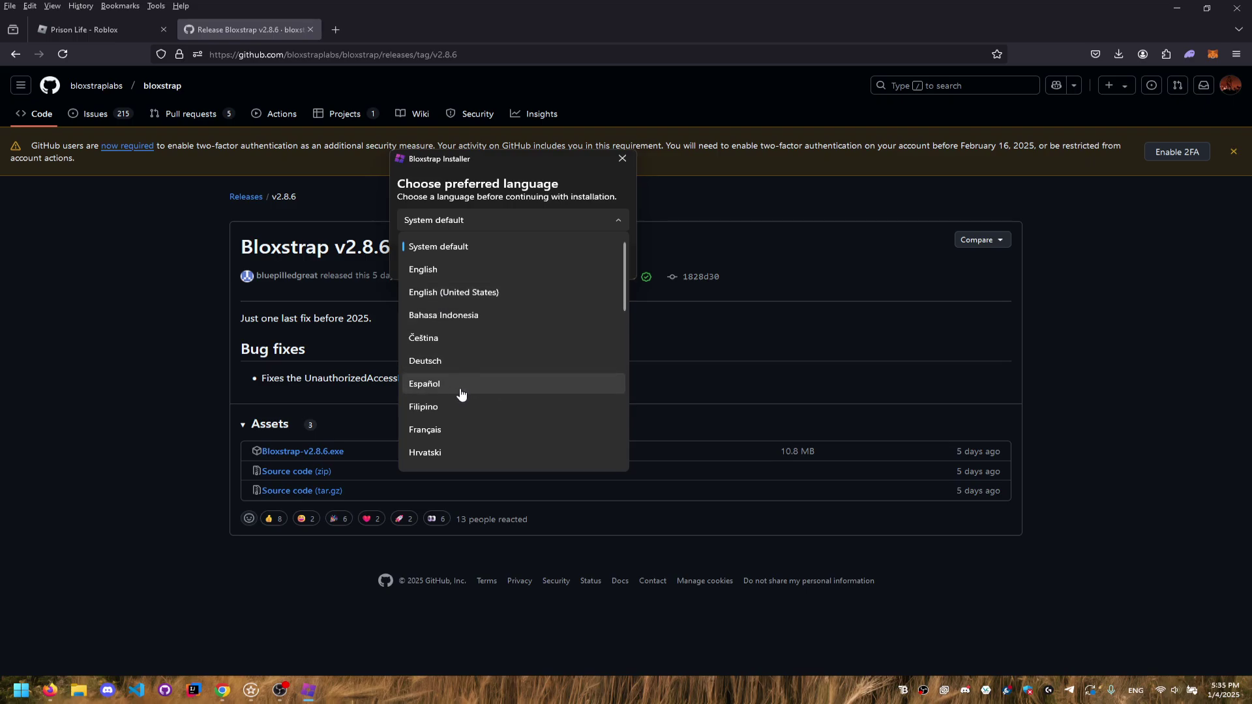
scroll(480, 352, "down", 3)
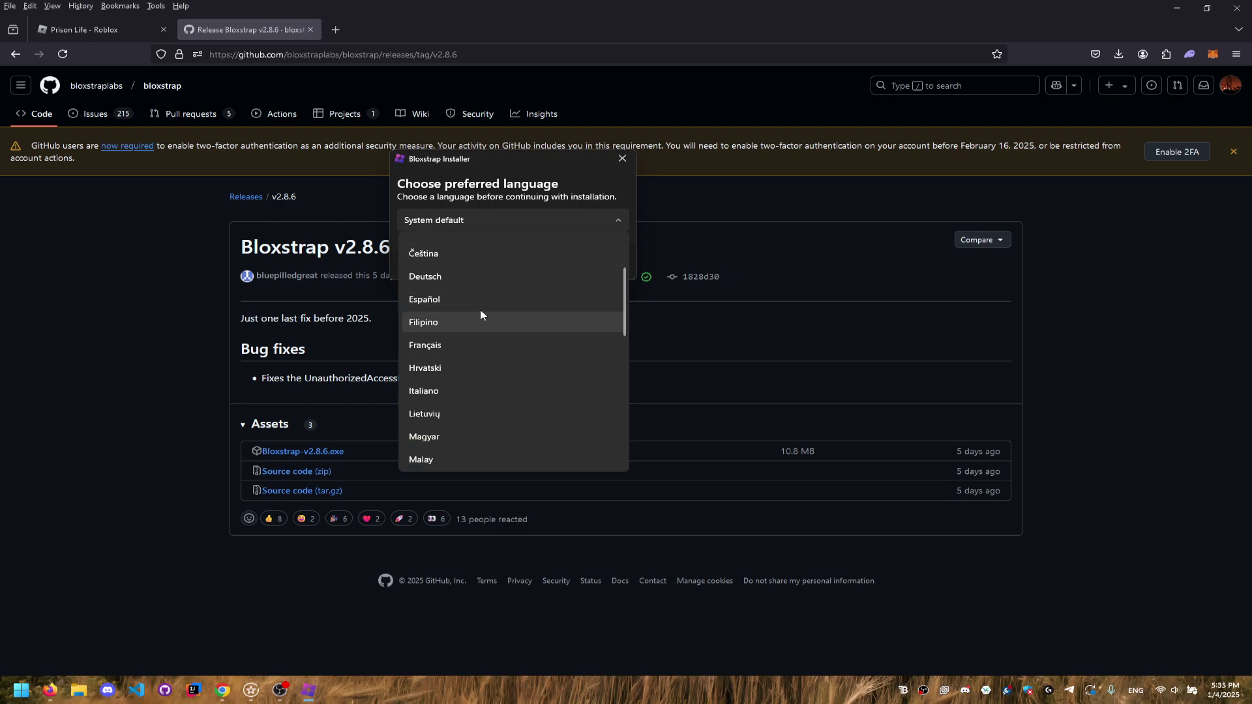
scroll(480, 315, "up", 4)
left_click(425, 270)
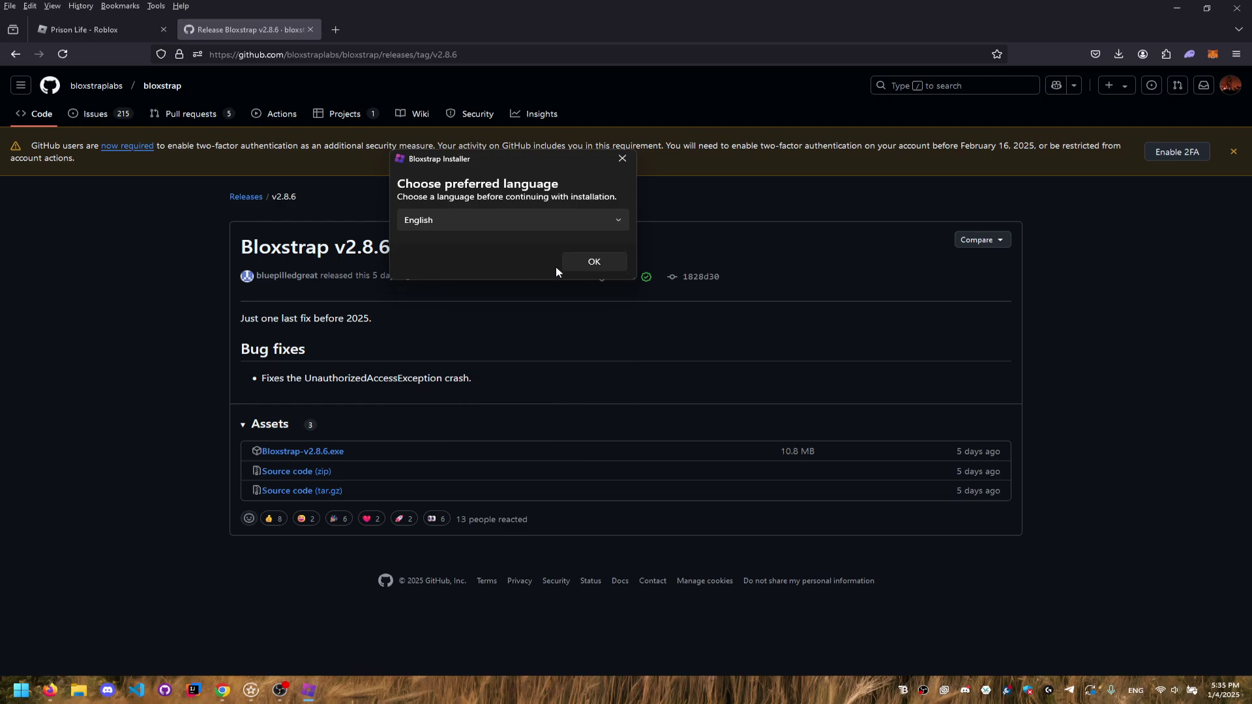
left_click(582, 264)
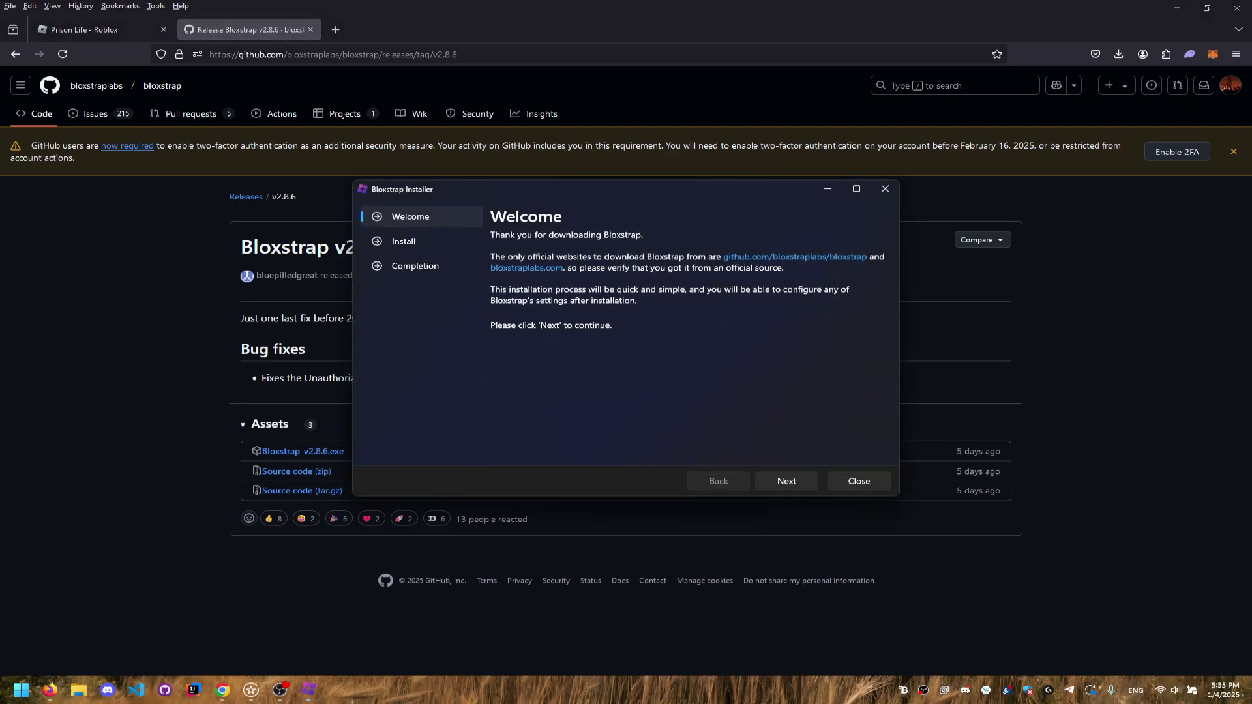
Step: Install Bloxstrap with the default location, shortcut and analytics options, and close the installer
left_click_drag(526, 191, 438, 187)
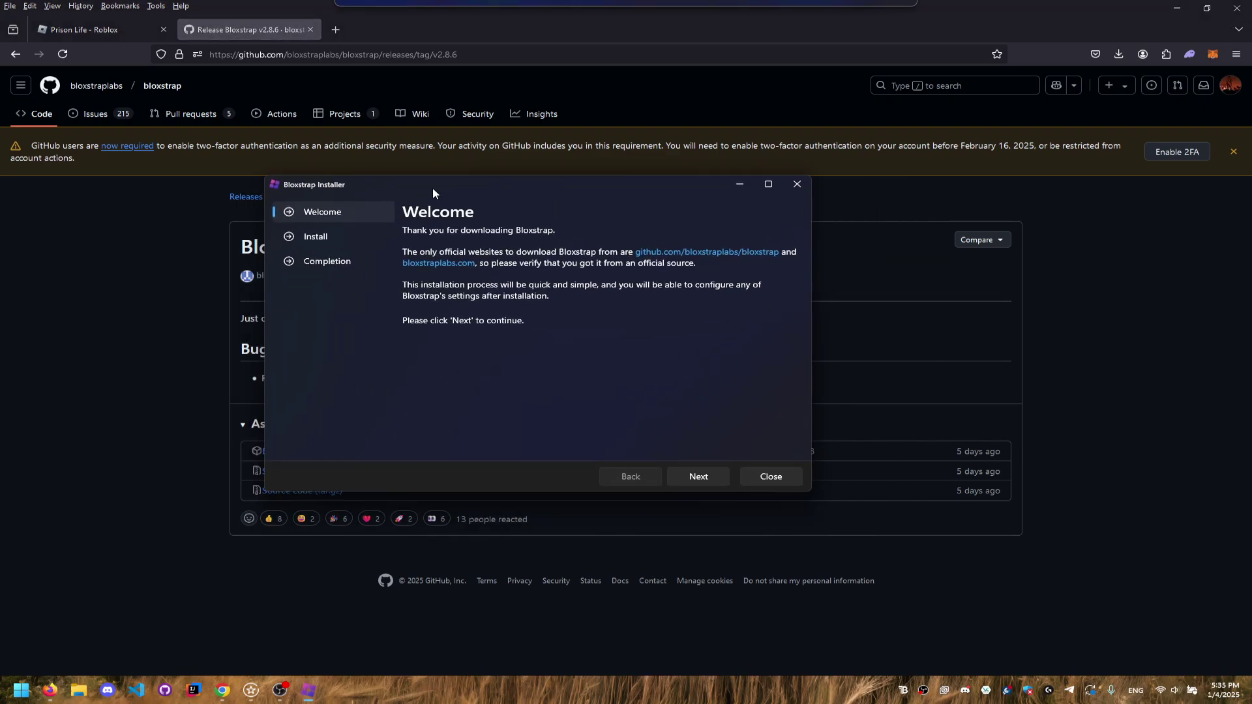
left_click(699, 477)
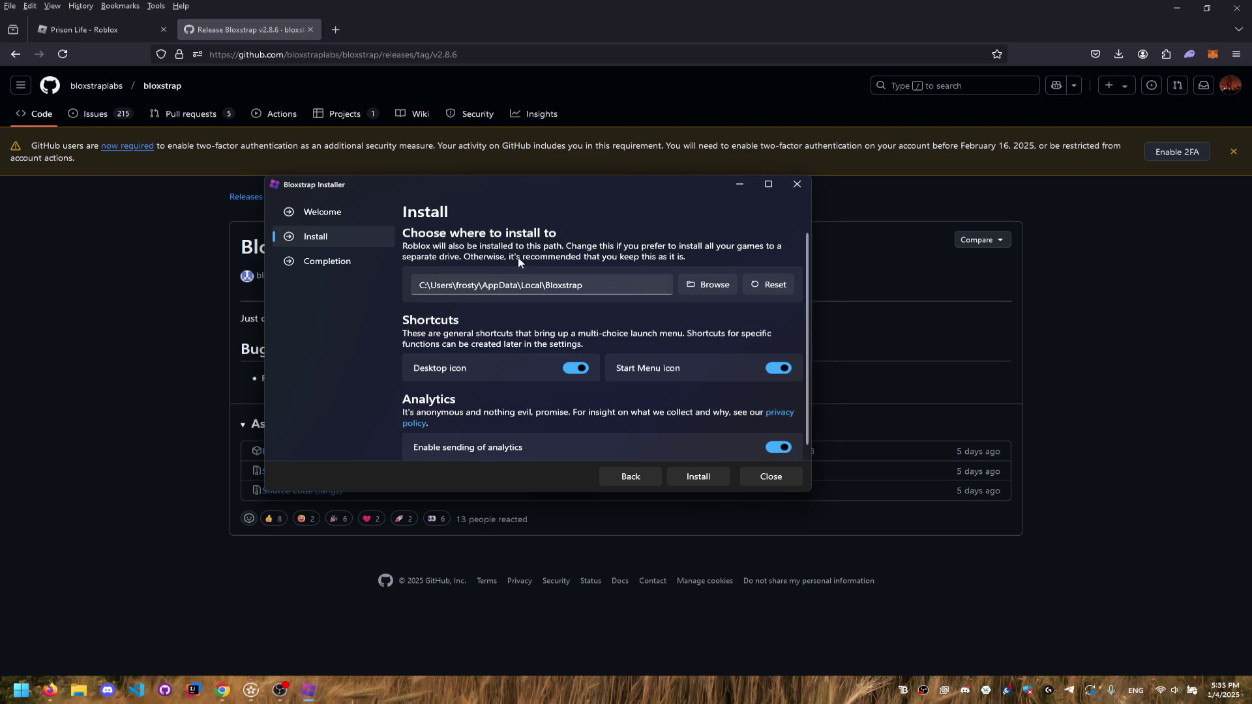
scroll(558, 287, "down", 1)
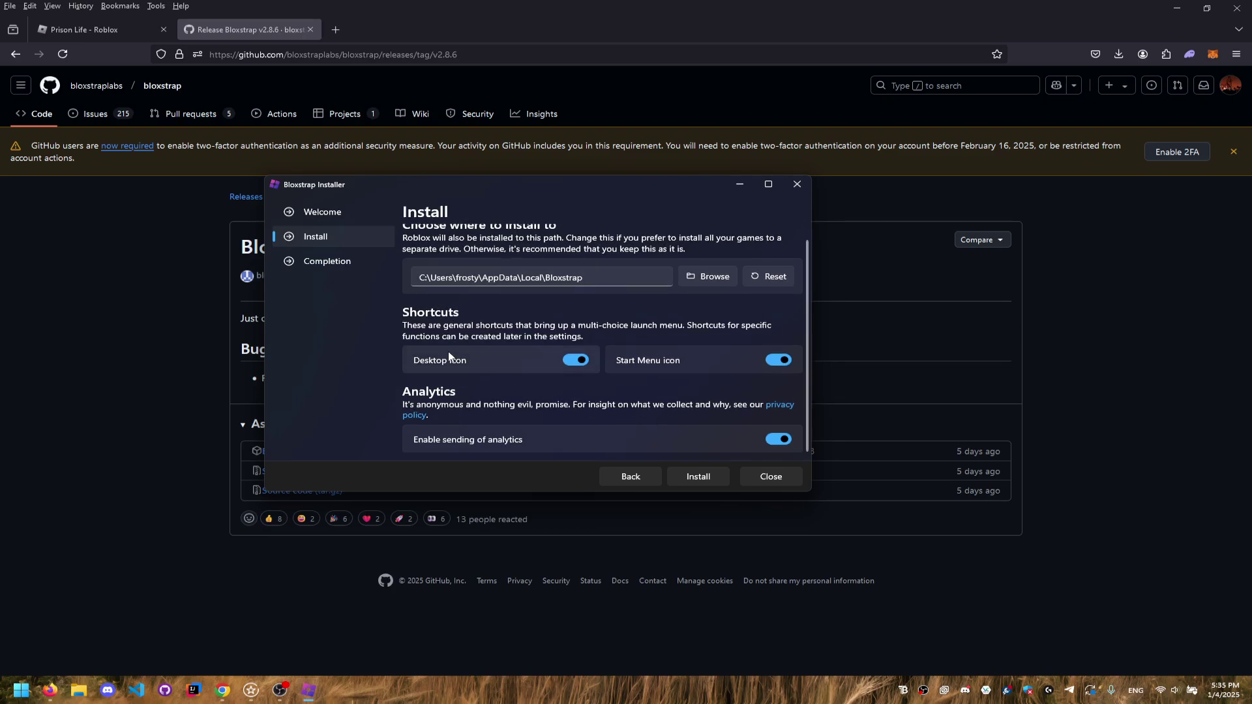
left_click(716, 474)
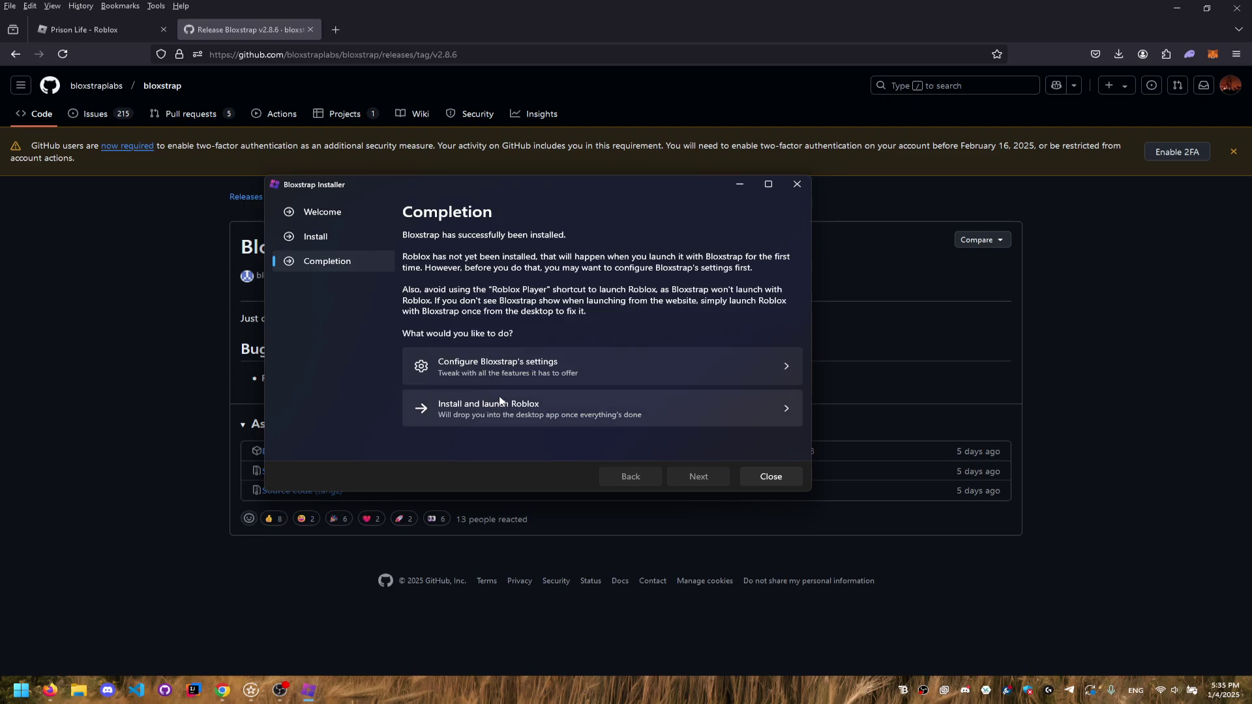
left_click(780, 480)
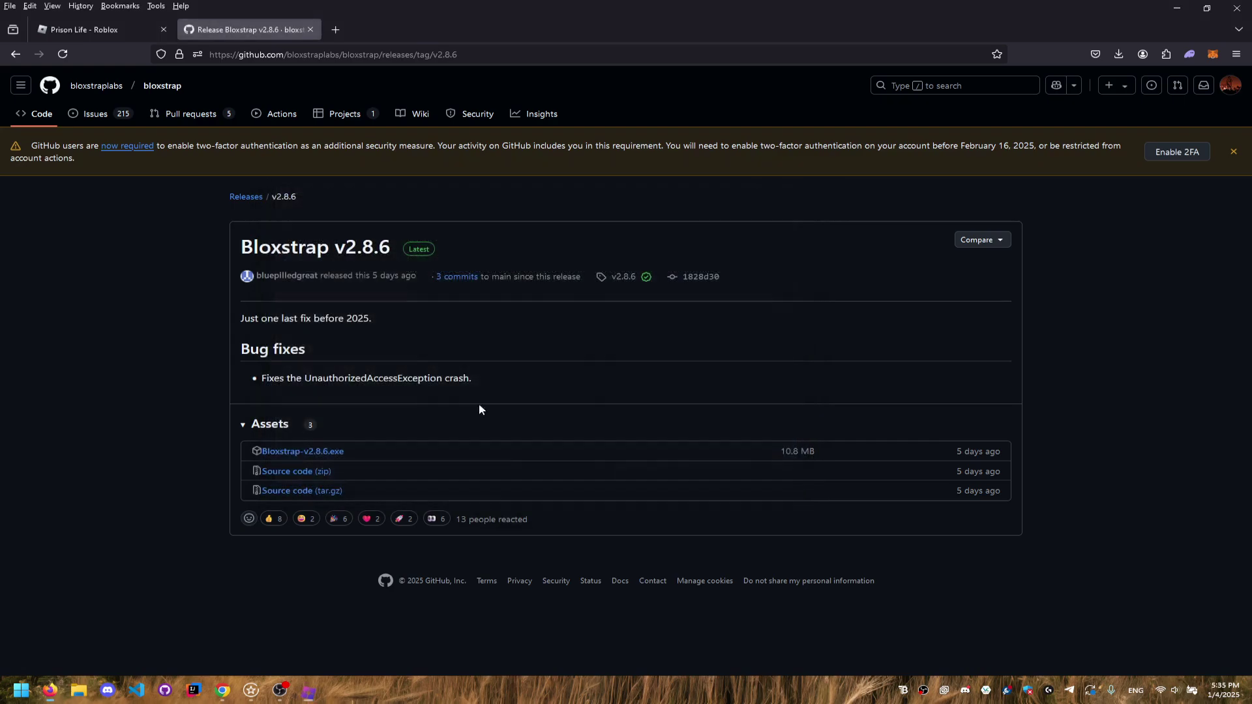
Step: Launch Prison Life from its Roblox page through Bloxstrap and minimize the browser while Roblox installs
left_click(85, 30)
left_click(839, 261)
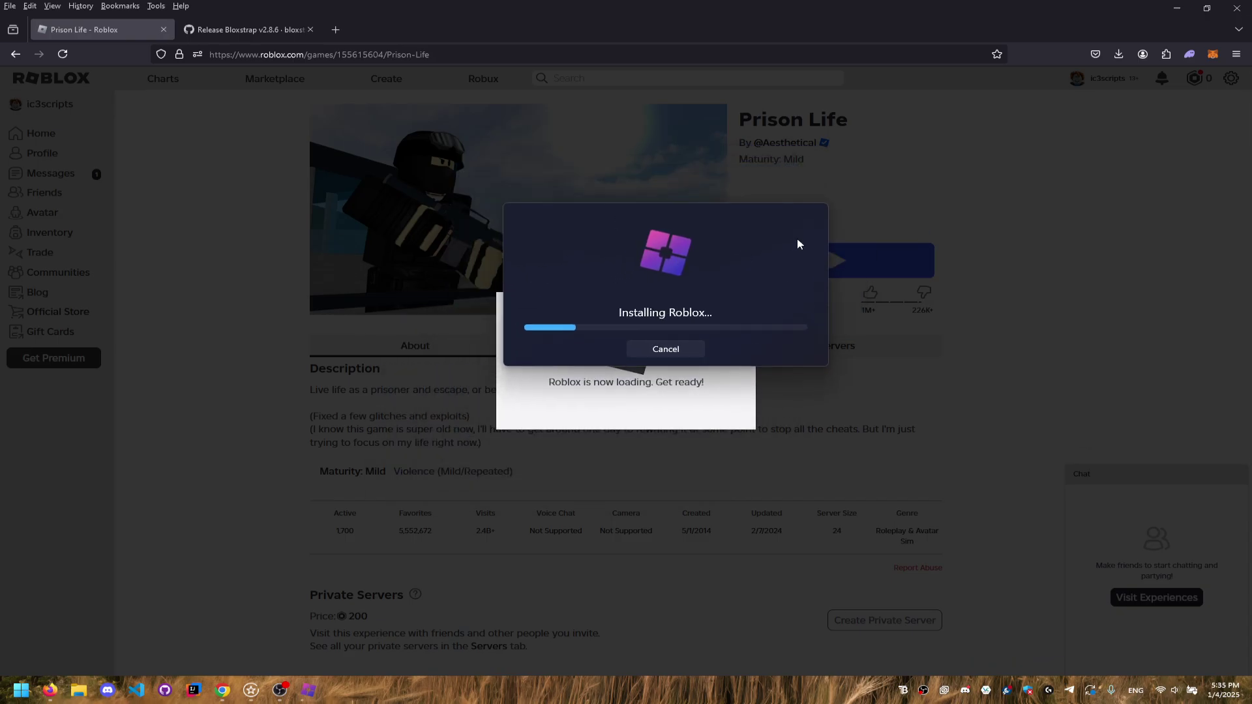
left_click(1173, 13)
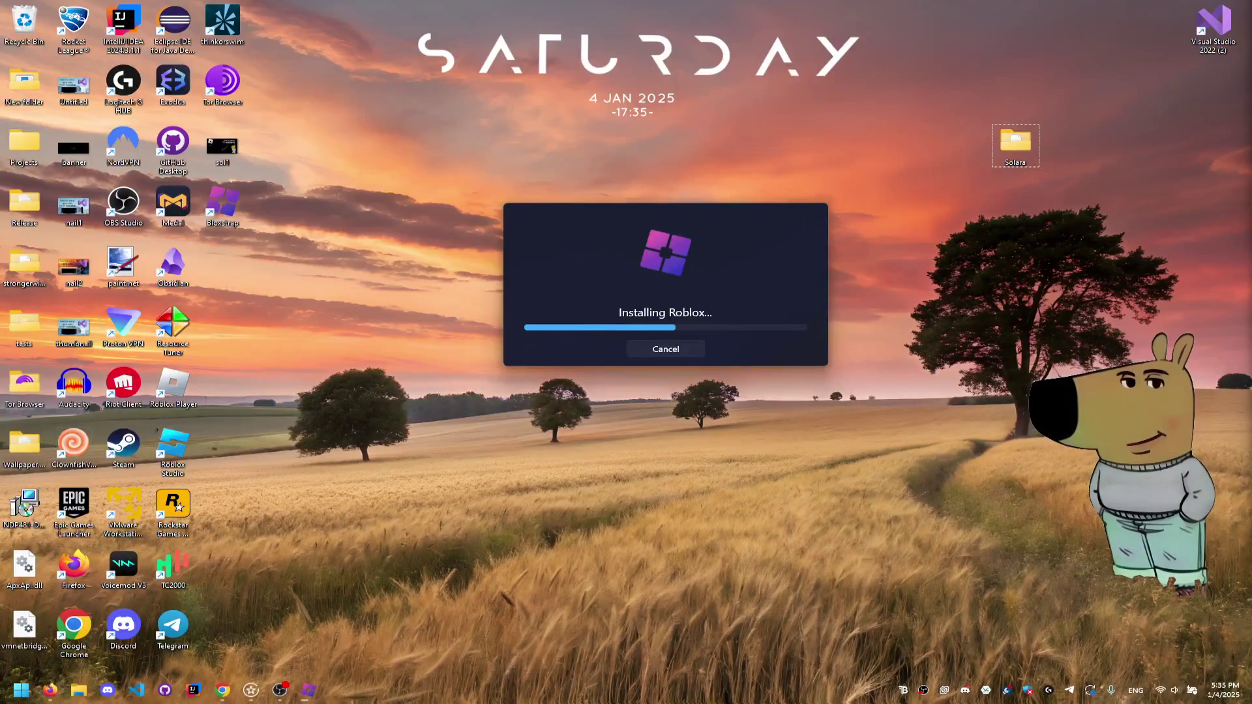
left_click_drag(705, 230, 663, 234)
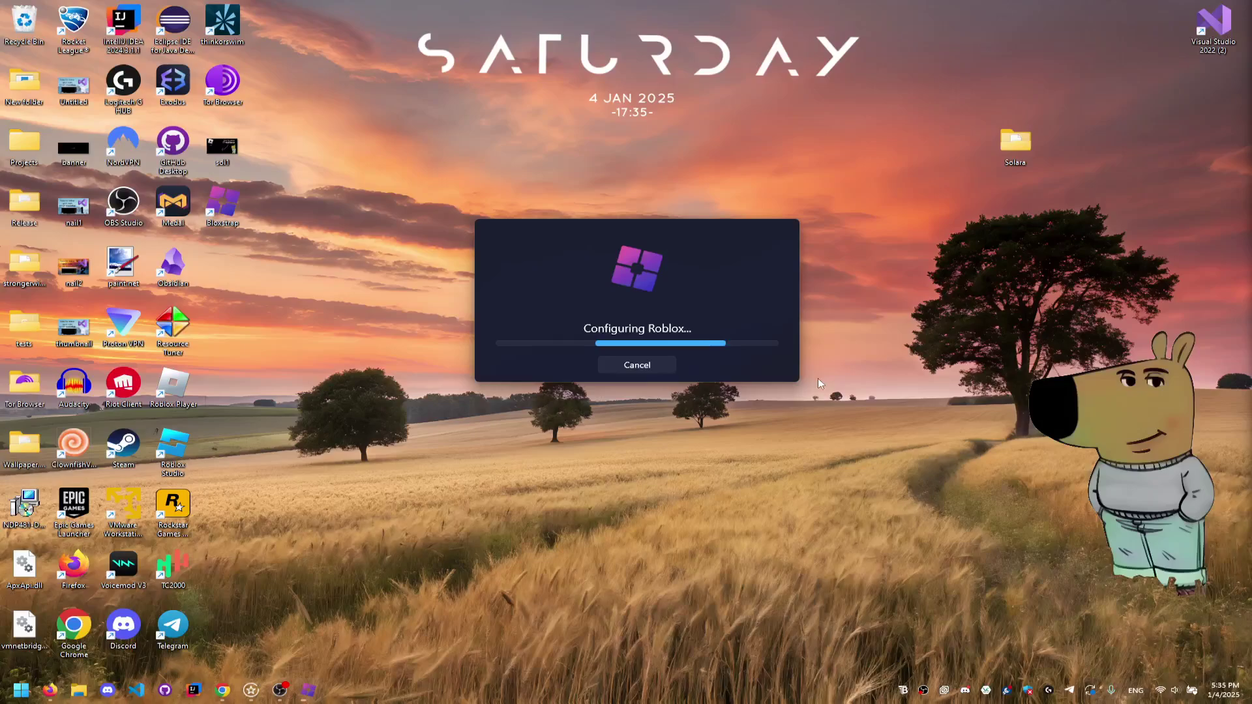
Step: Move the Bloxstrap desktop shortcut away from the other icons to the empty area beside the date display
left_click_drag(225, 203, 767, 105)
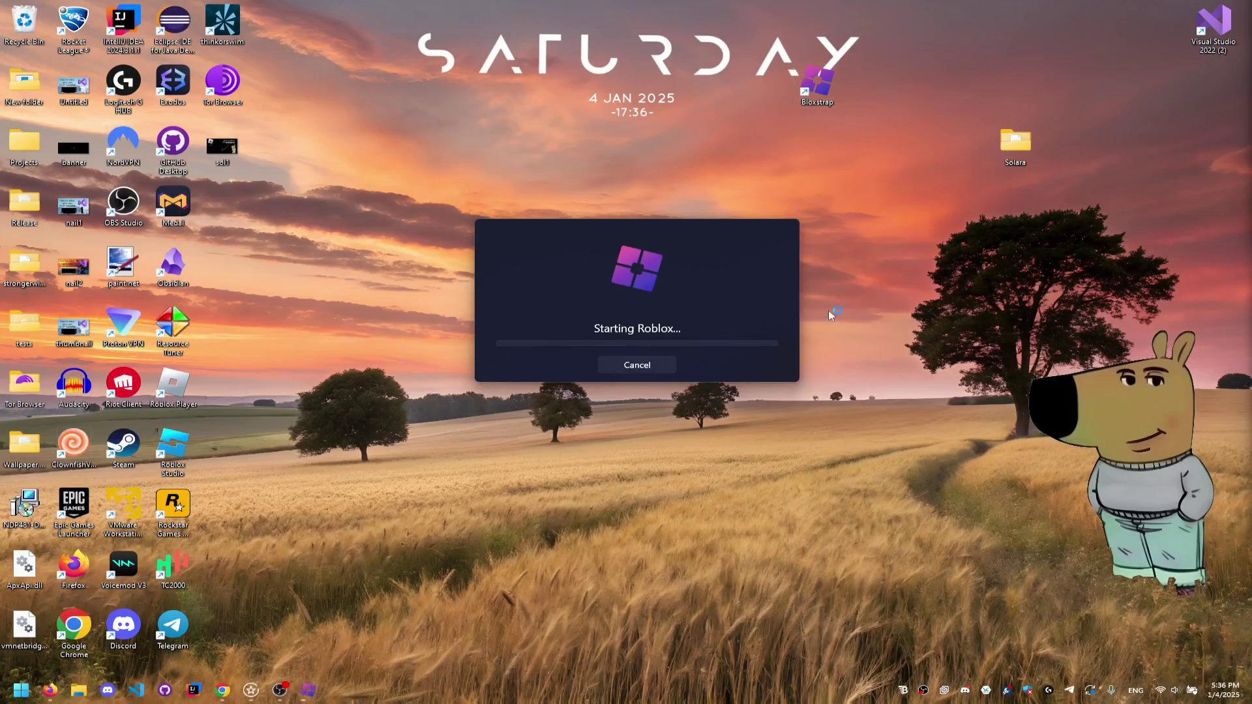
left_click_drag(675, 248, 1015, 188)
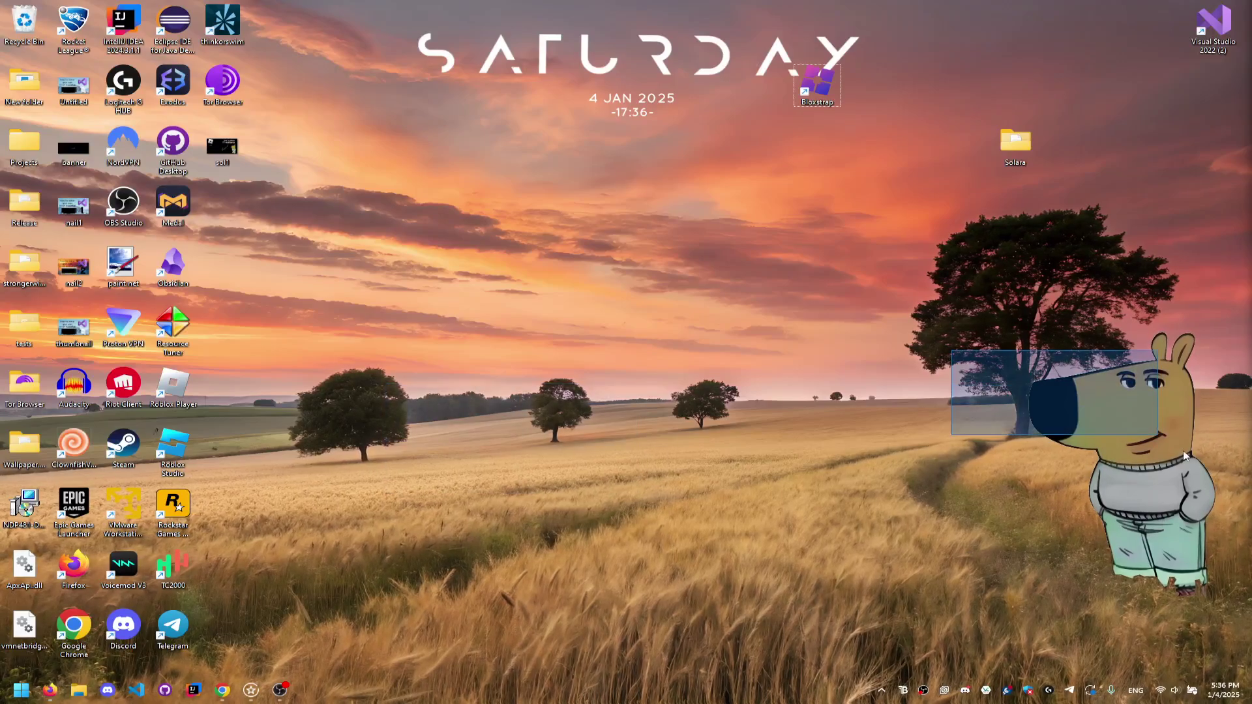
left_click_drag(986, 279, 1226, 502)
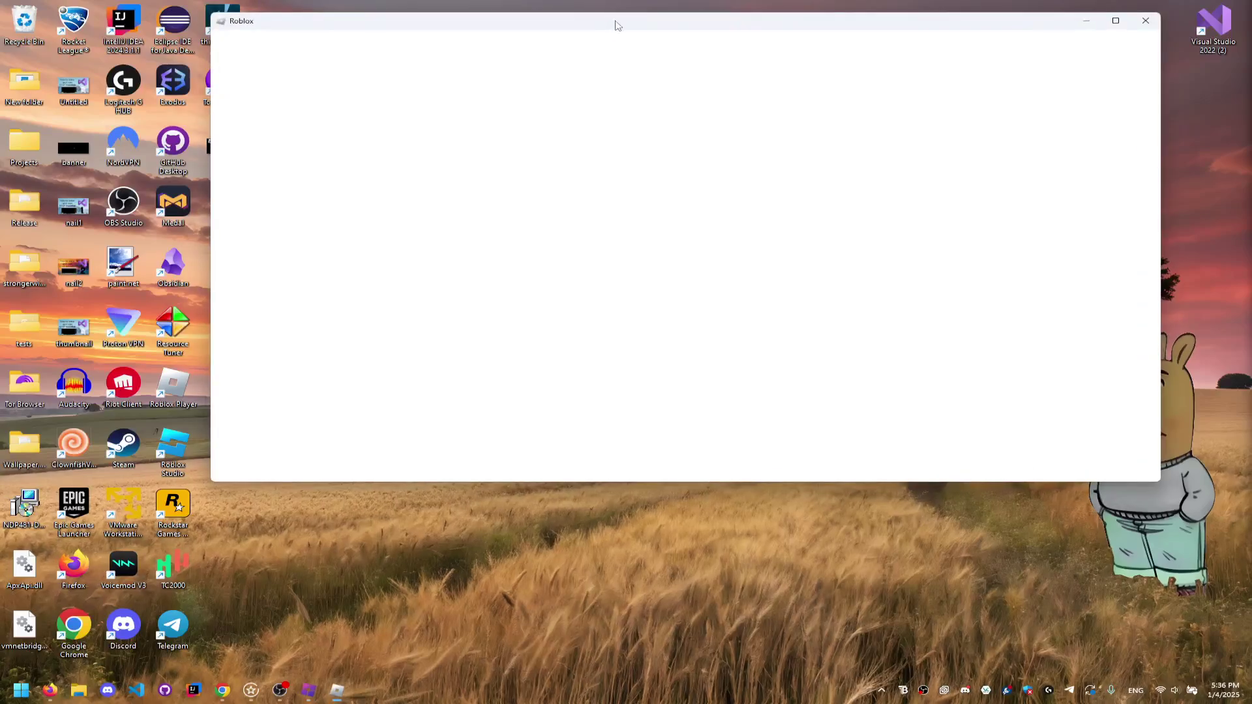
Step: Open Bloxstrap's settings with the Roblox window moved aside, and examine the Integrations and Bootstrapper options
left_click_drag(623, 22, 508, 297)
left_click_drag(580, 79, 495, 79)
scroll(677, 267, "down", 2)
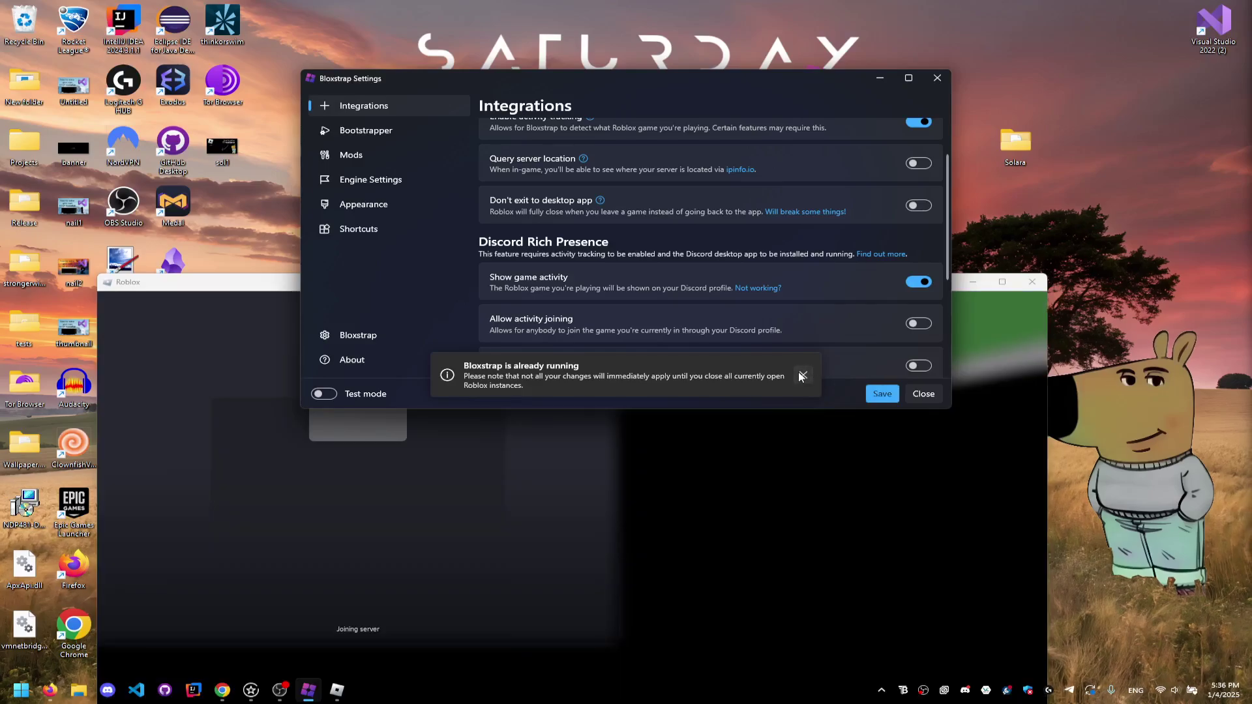
left_click(803, 375)
scroll(585, 272, "down", 2)
scroll(590, 251, "down", 3)
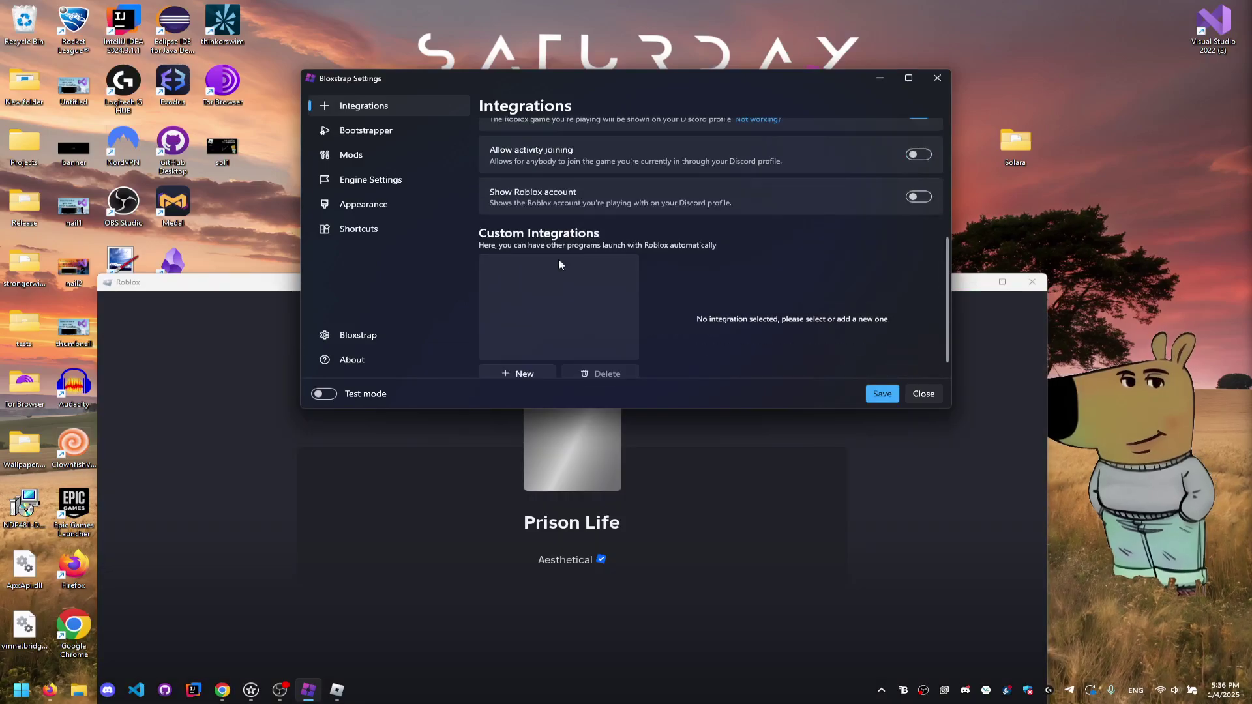
scroll(561, 257, "up", 3)
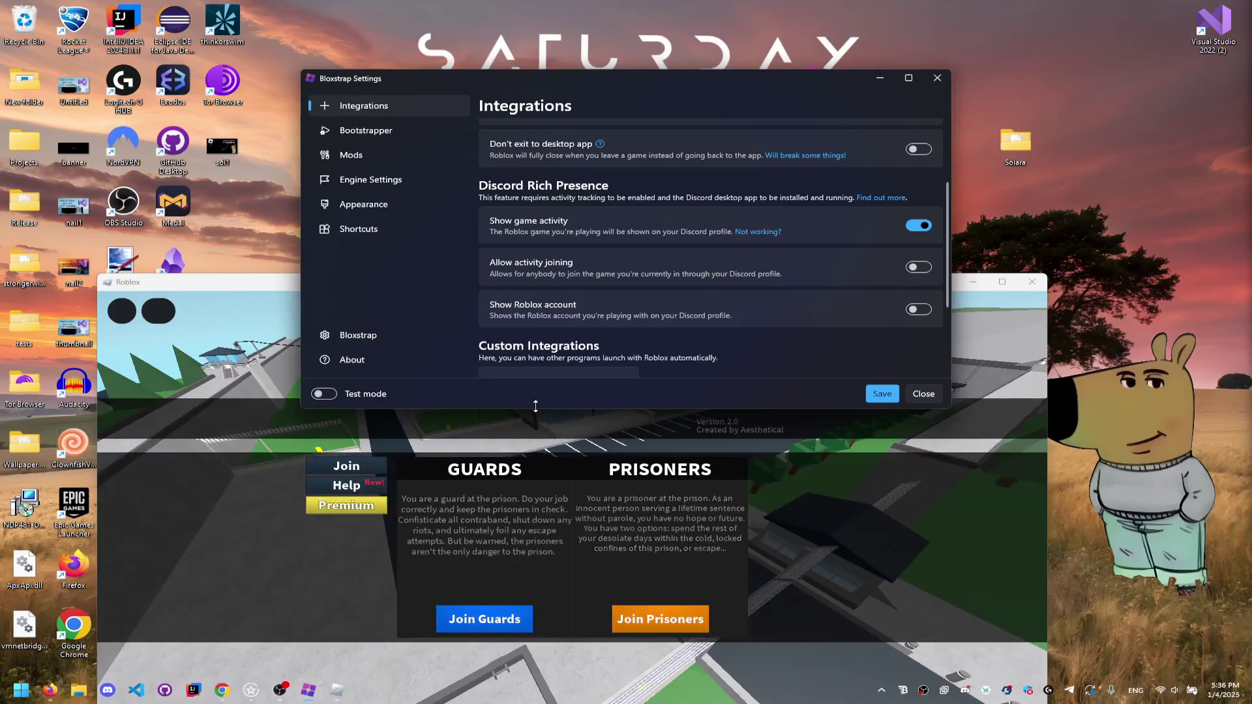
left_click(387, 131)
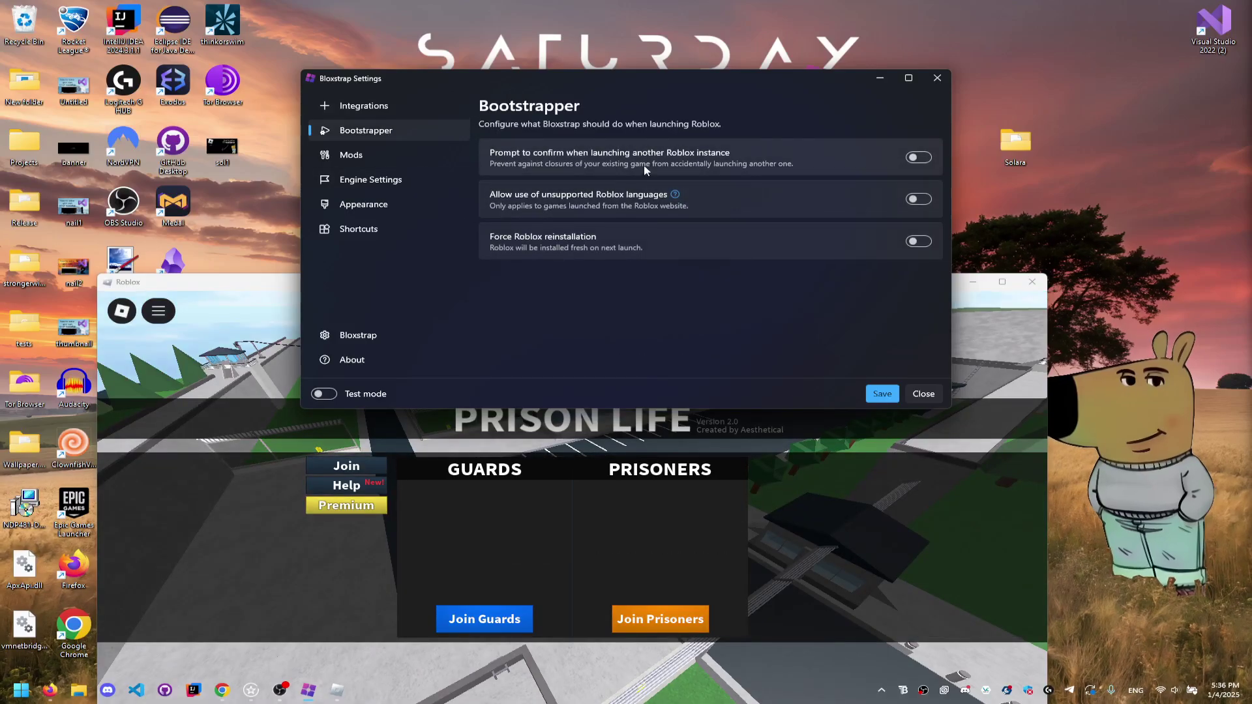
Step: Set the mouse cursor preset in Bloxstrap's Mods settings to 2013 (Angular)
left_click(355, 155)
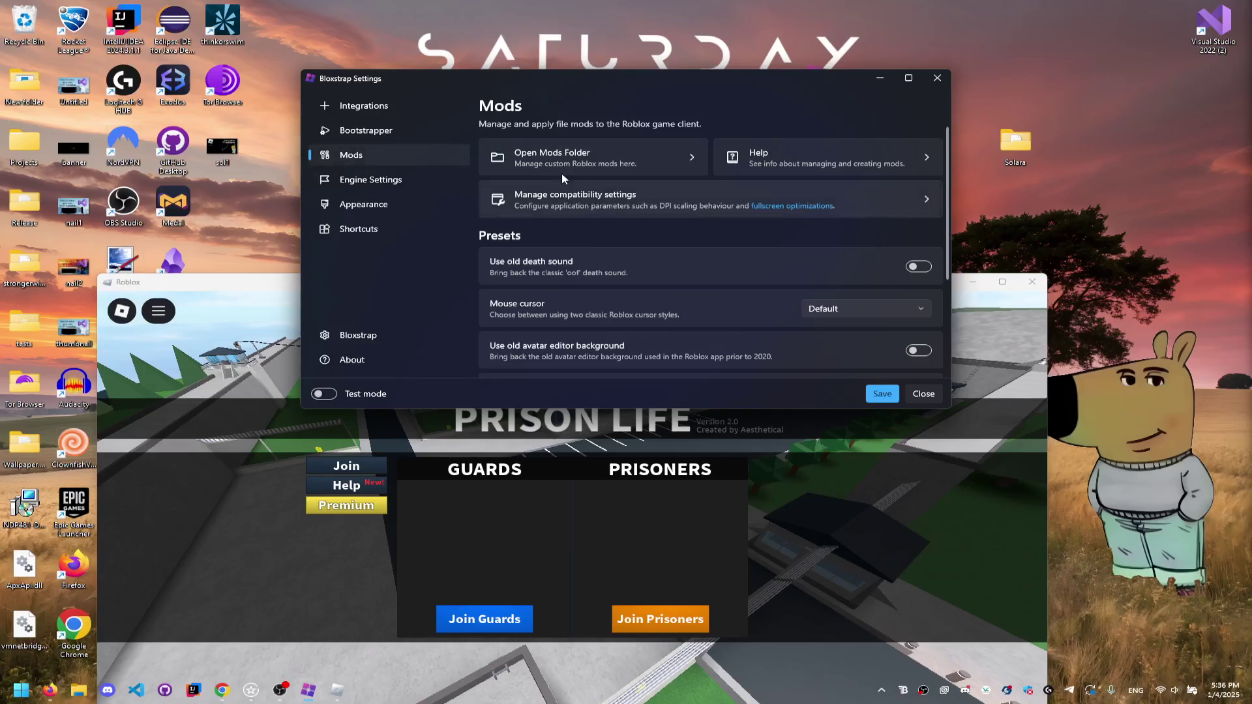
scroll(564, 209, "down", 2)
scroll(574, 222, "down", 1)
left_click(871, 199)
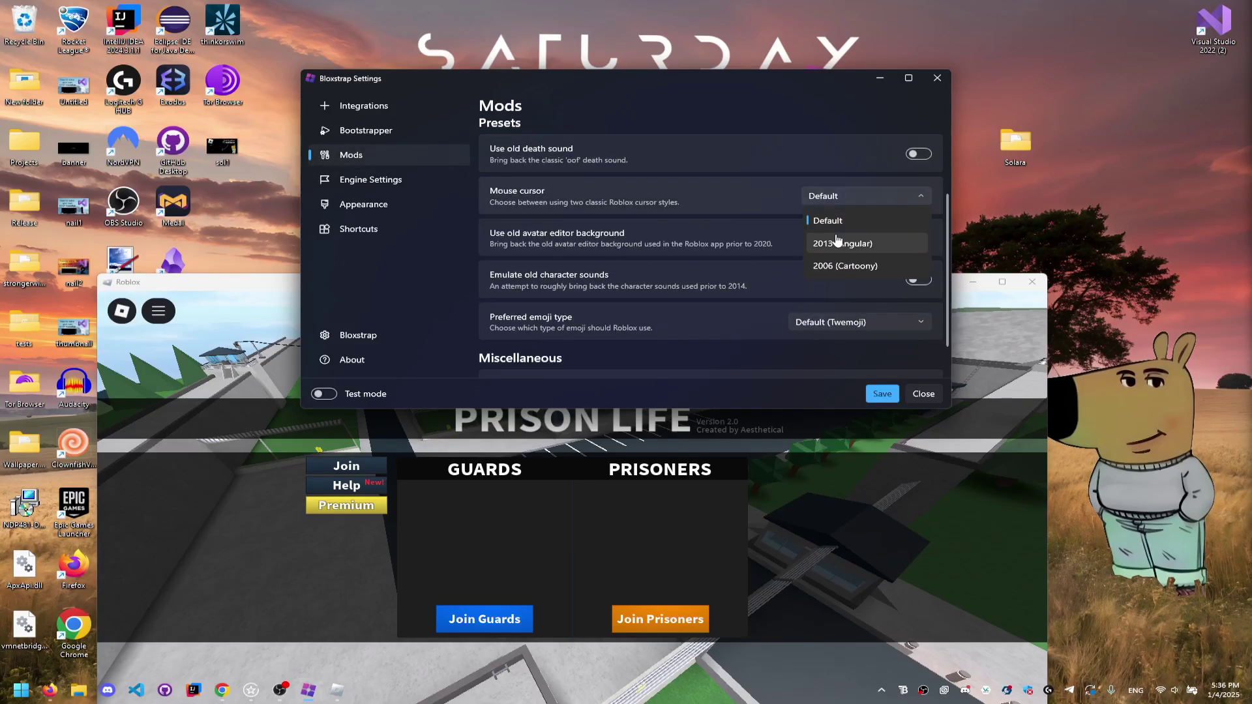
left_click(835, 197)
left_click(874, 195)
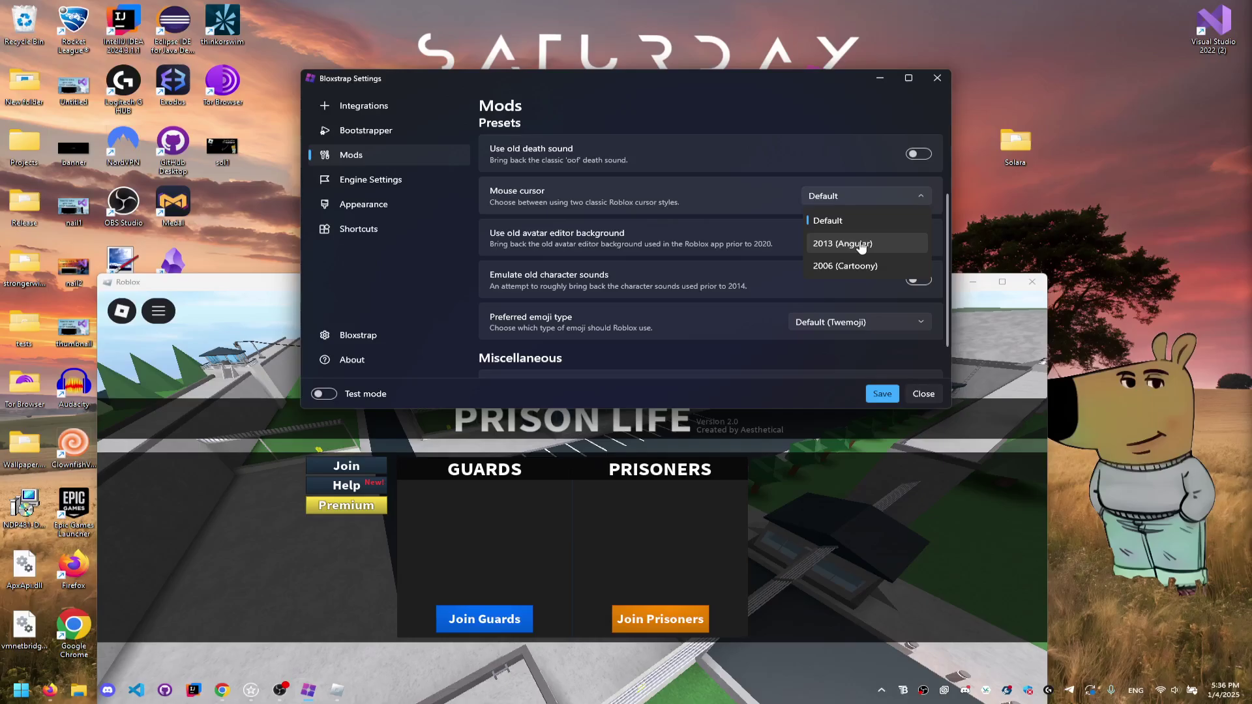
left_click(848, 243)
scroll(575, 292, "down", 1)
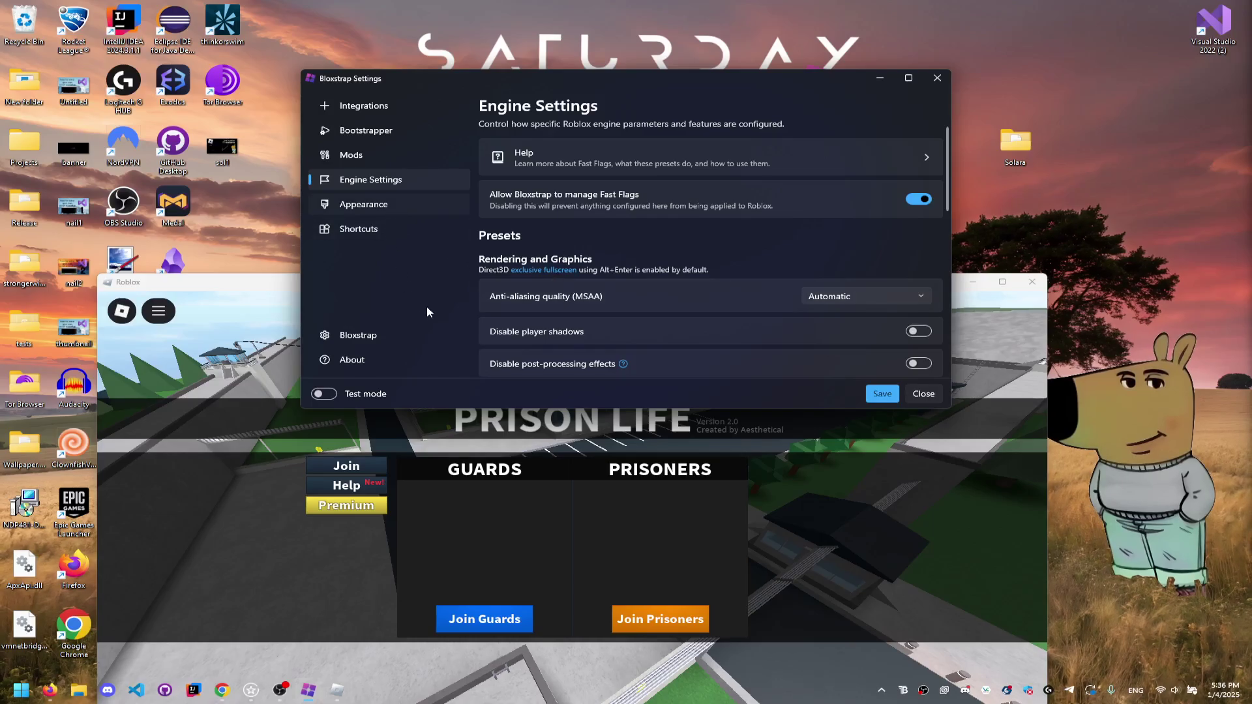
Step: Set the bootstrapper icon in Bloxstrap's Appearance settings to Late 2015, and save the settings before closing the window
key("Down")
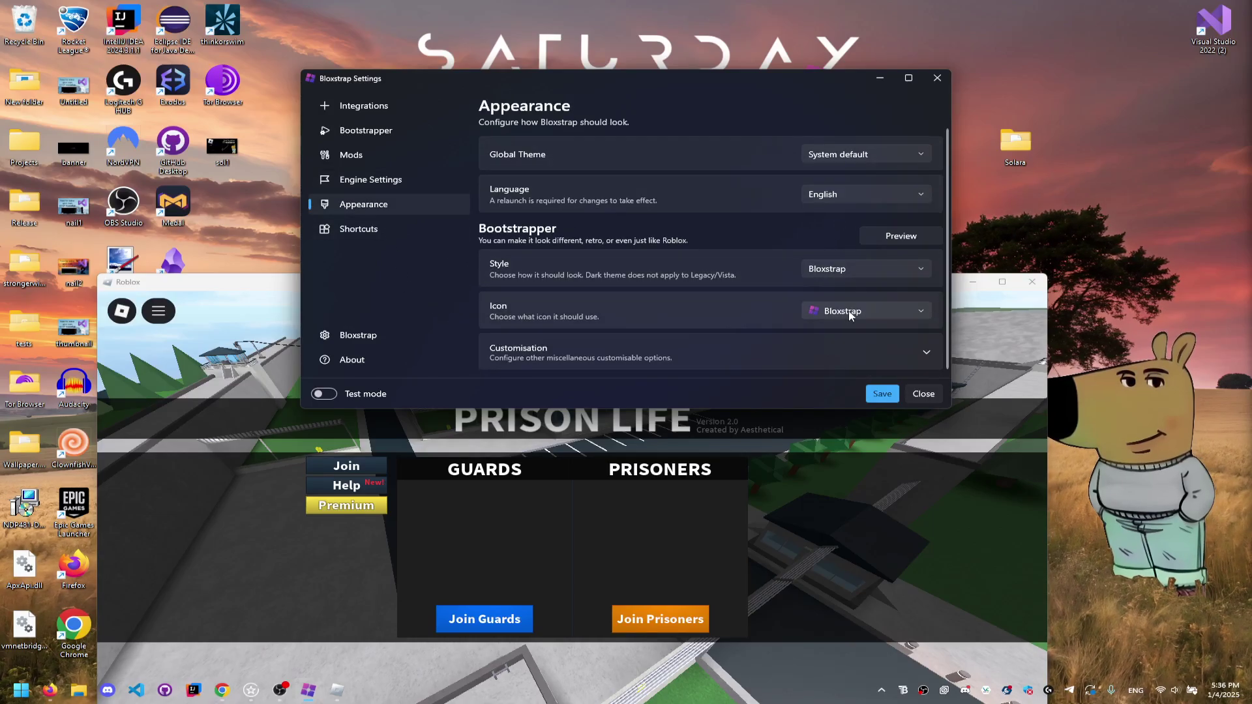
left_click(850, 316)
left_click(841, 499)
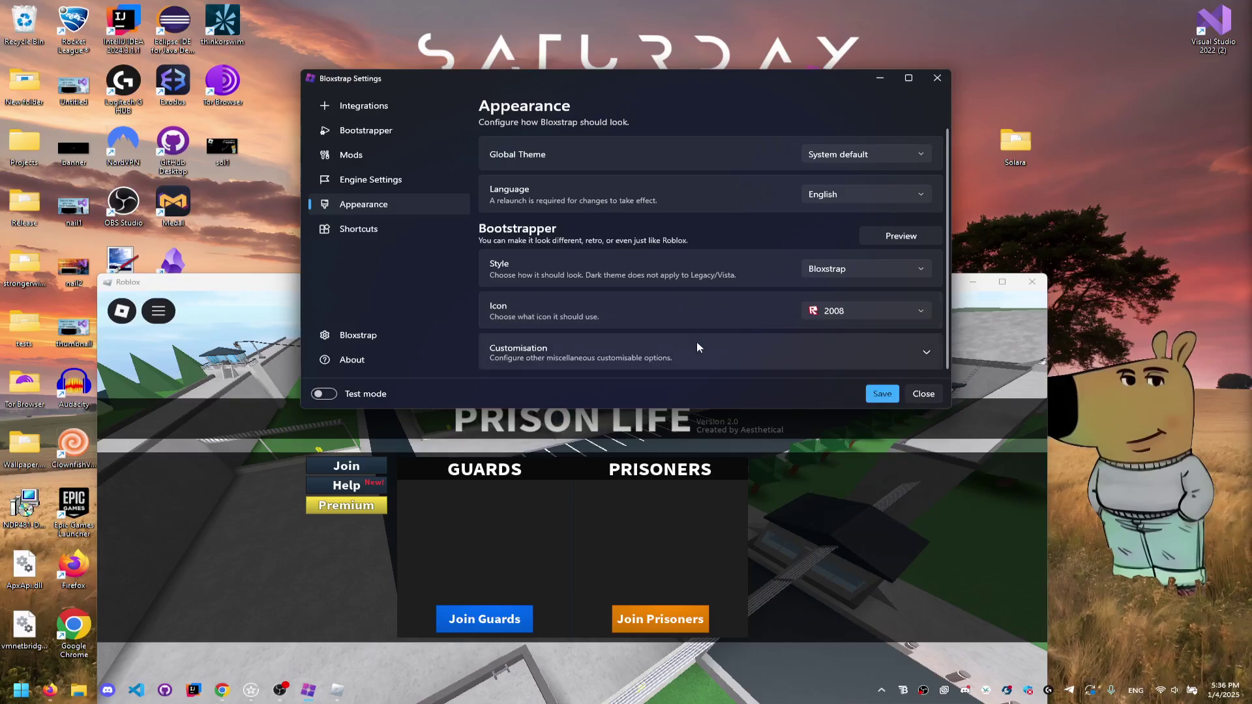
left_click(851, 320)
left_click(842, 447)
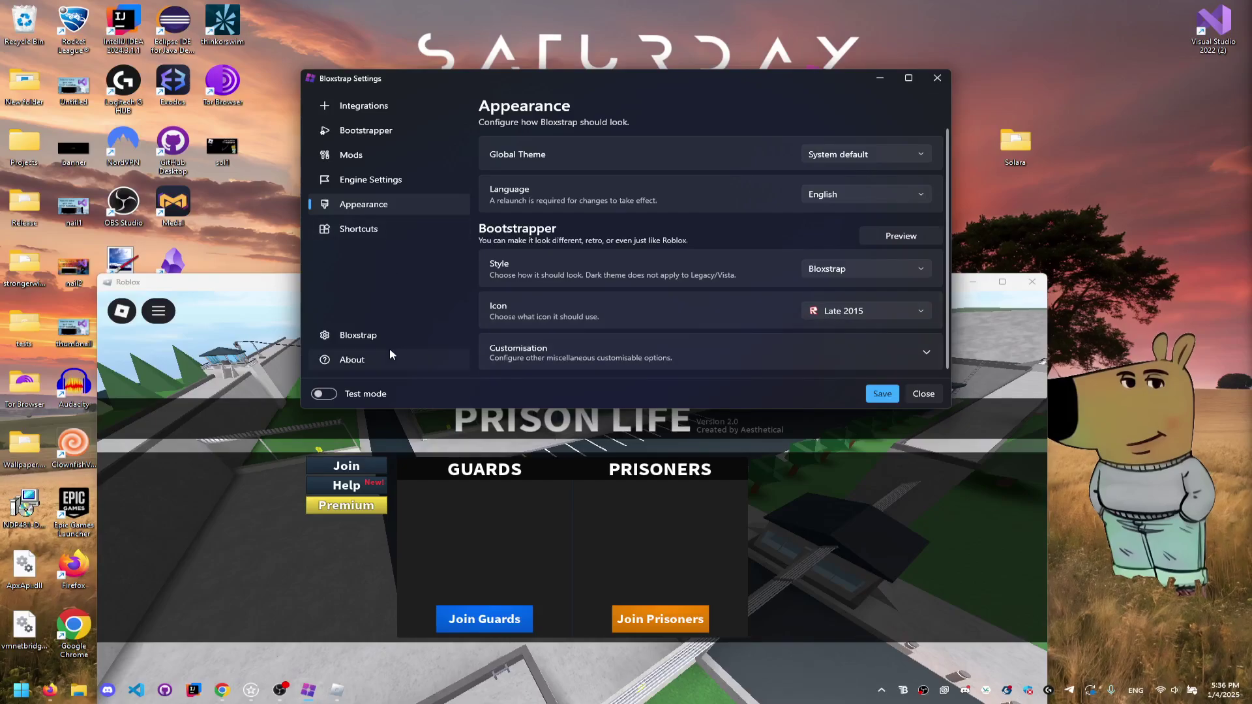
left_click(882, 394)
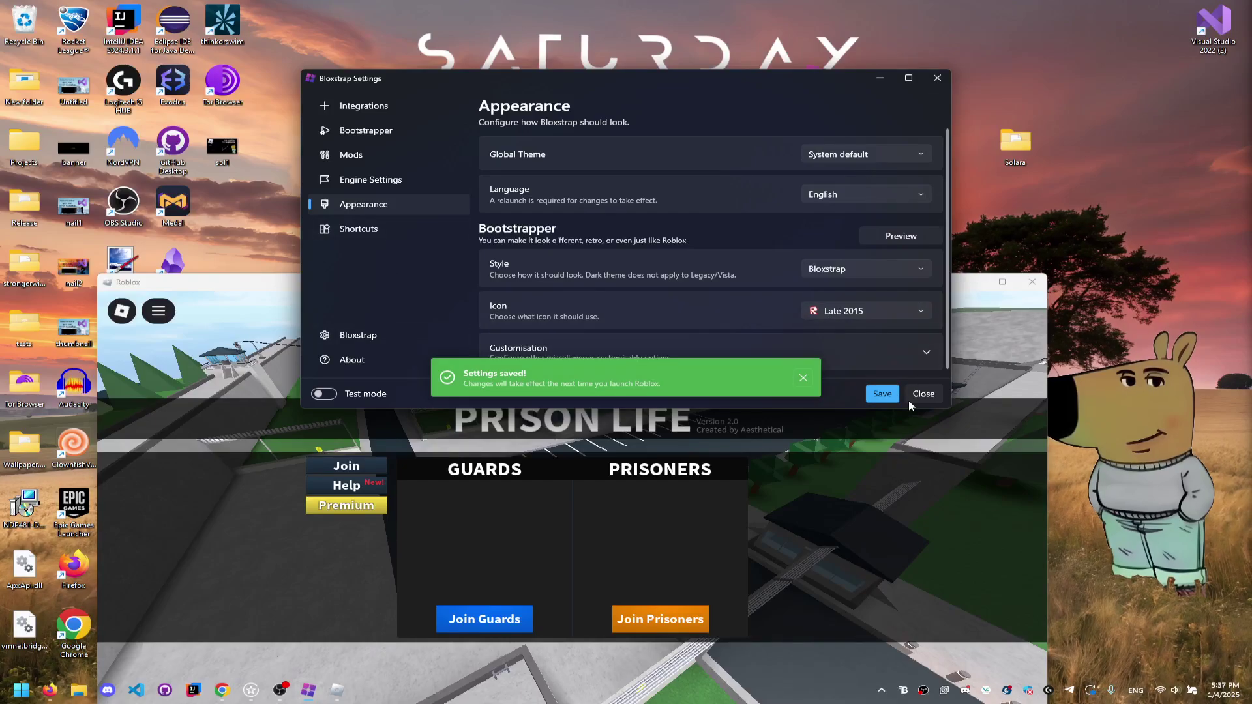
left_click(937, 79)
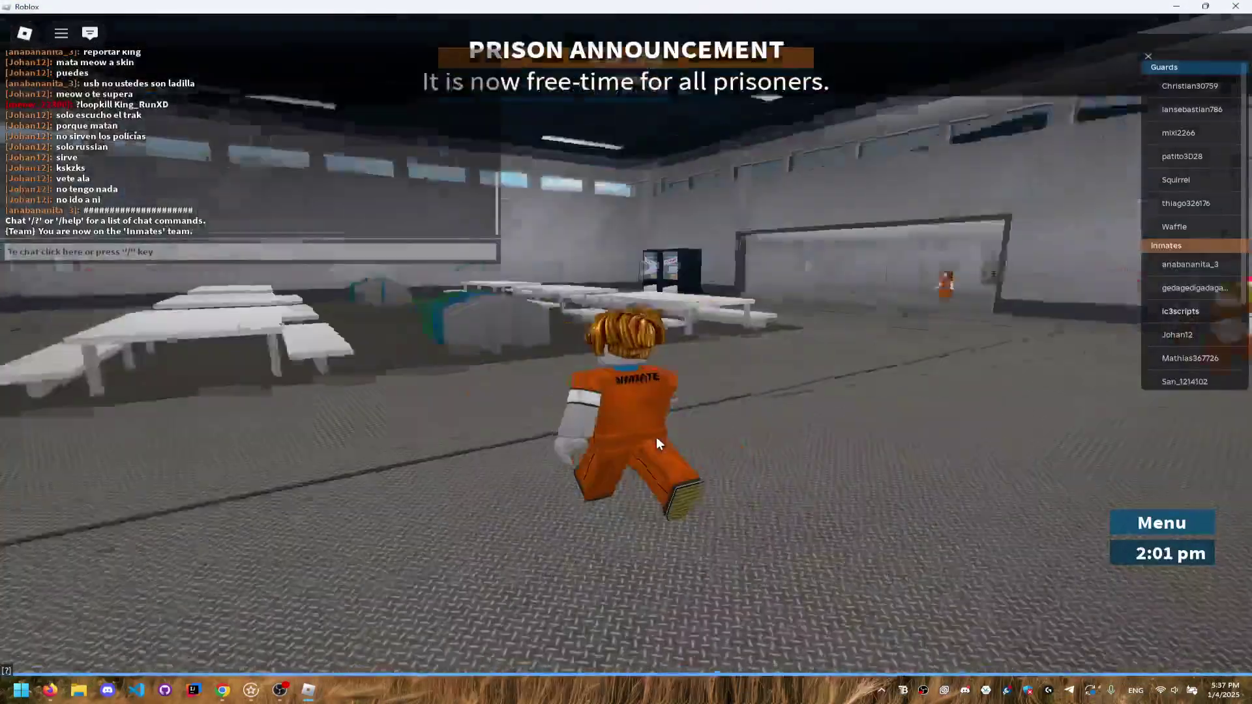
Step: Walk the inmate character forward in Prison Life's cafeteria and close Roblox, dismissing the Roblox App introduction
key("w")
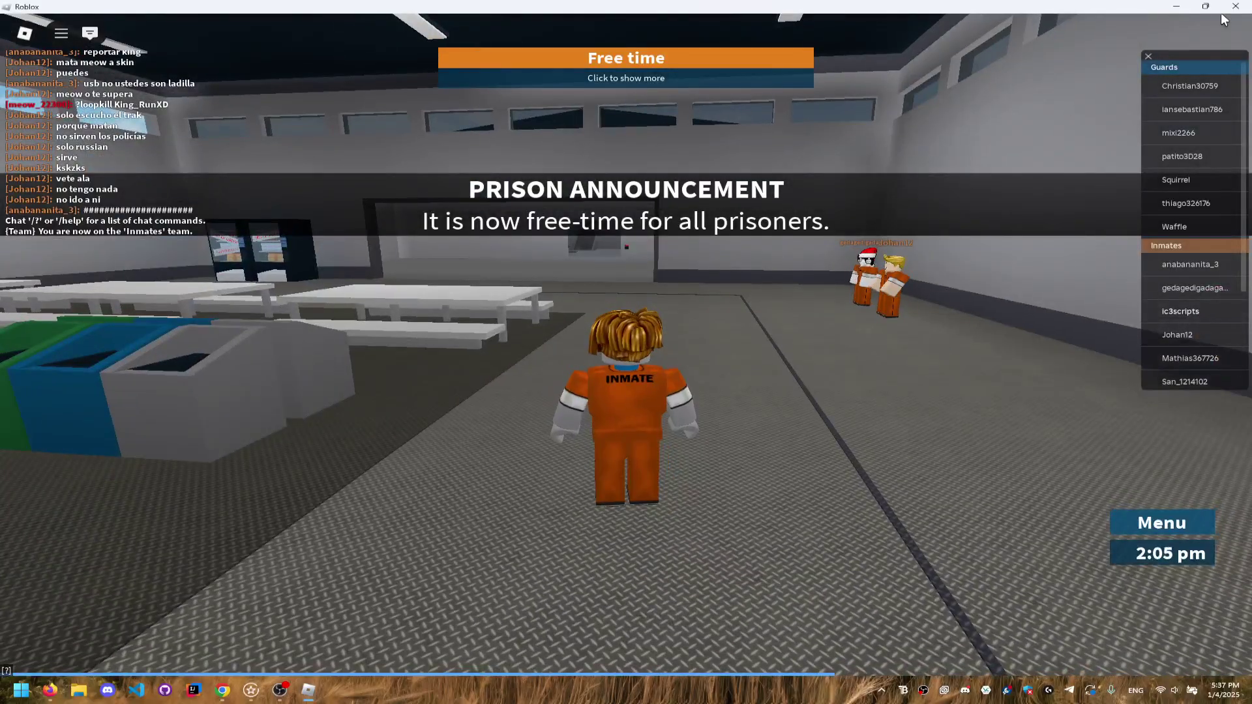
left_click(1234, 7)
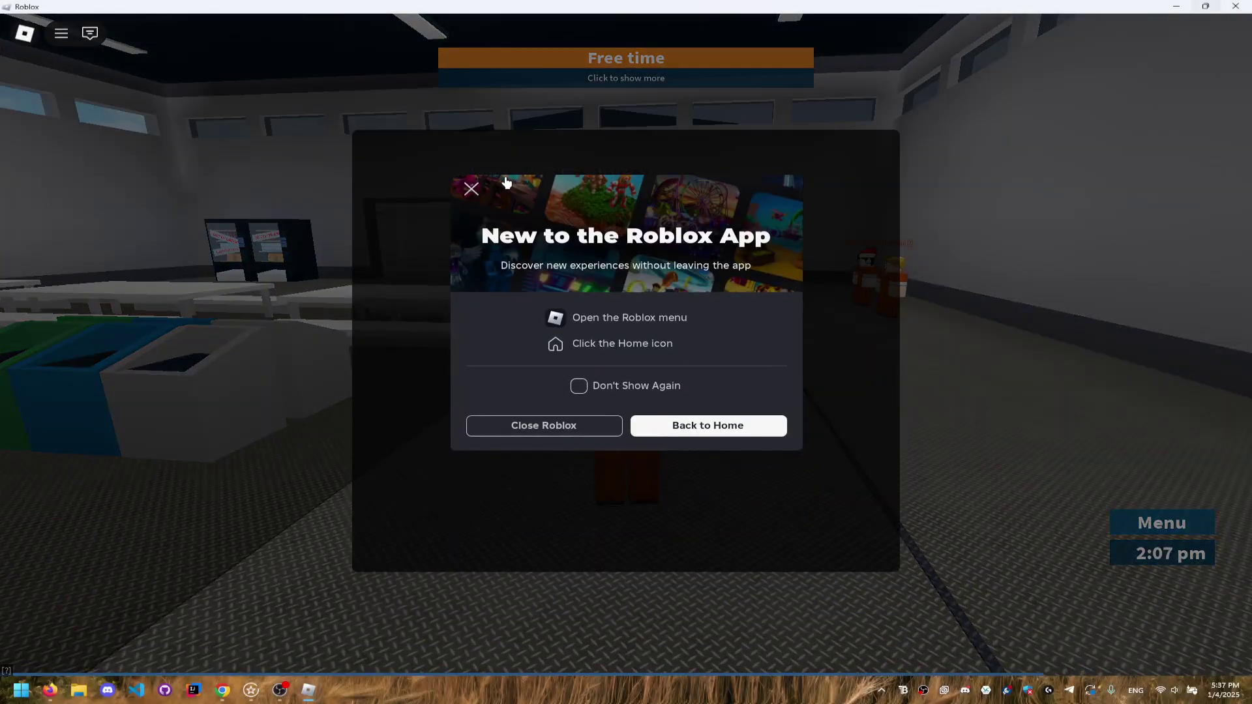
left_click(471, 192)
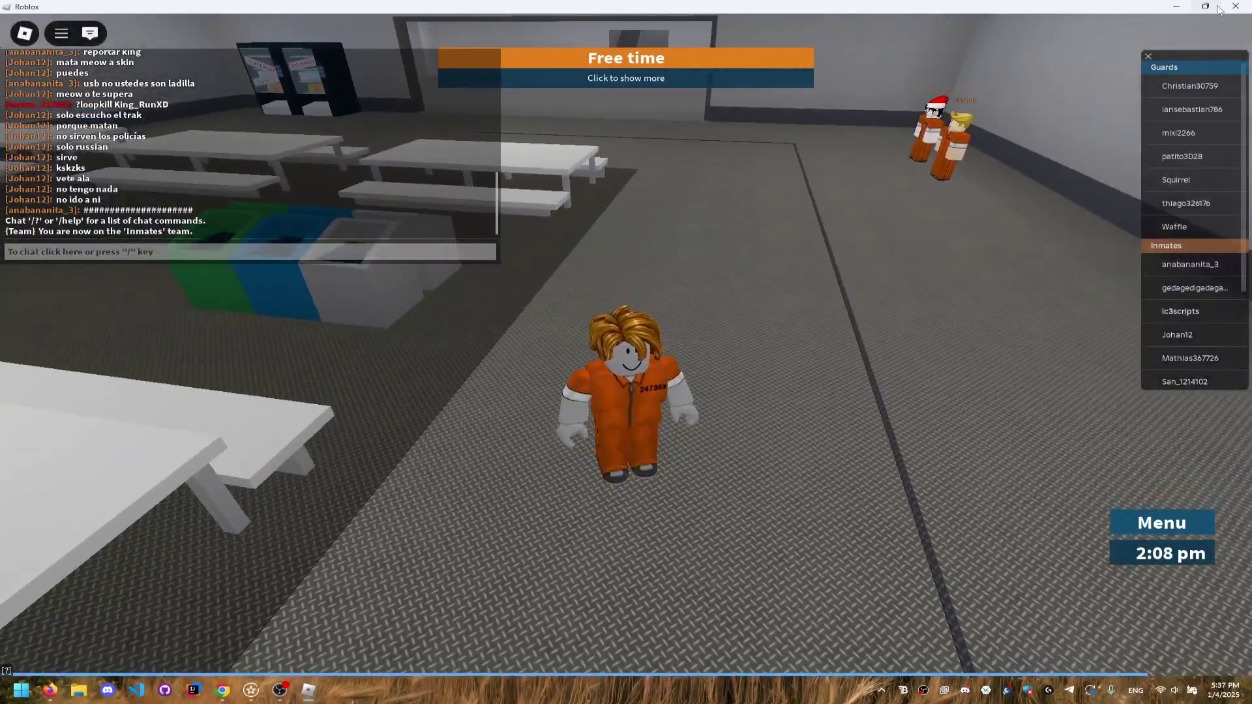
left_click(1233, 7)
left_click(1230, 8)
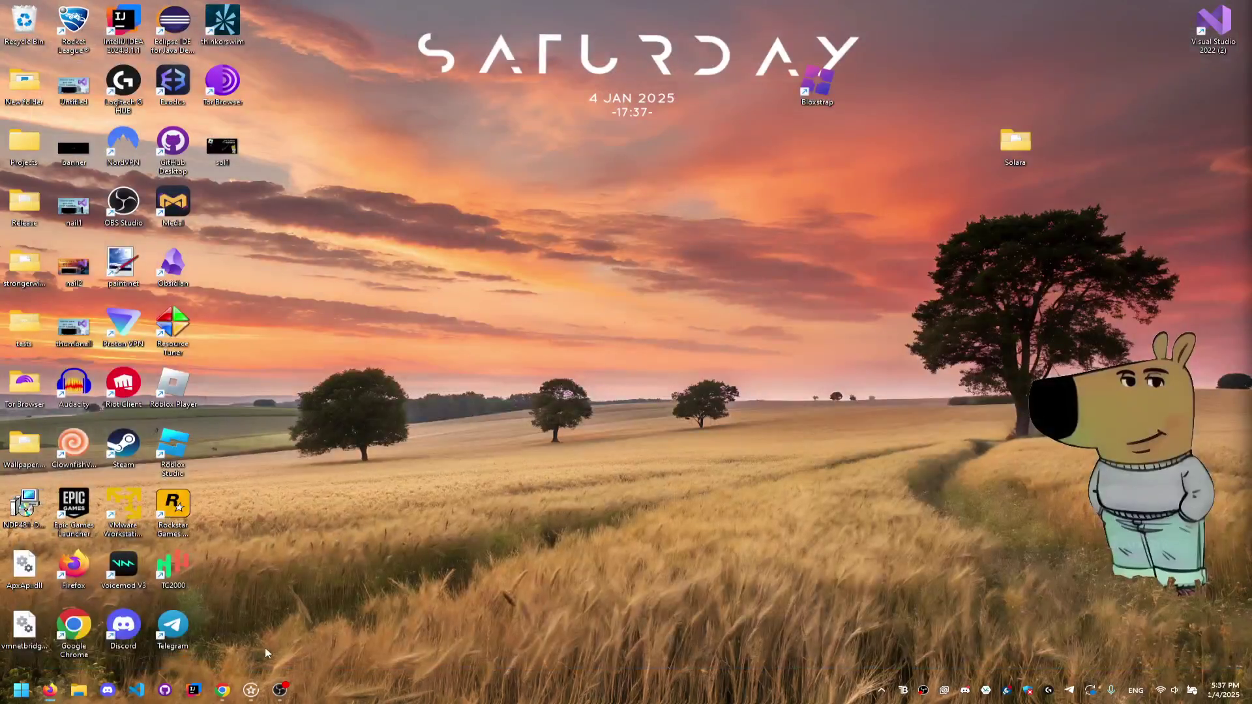